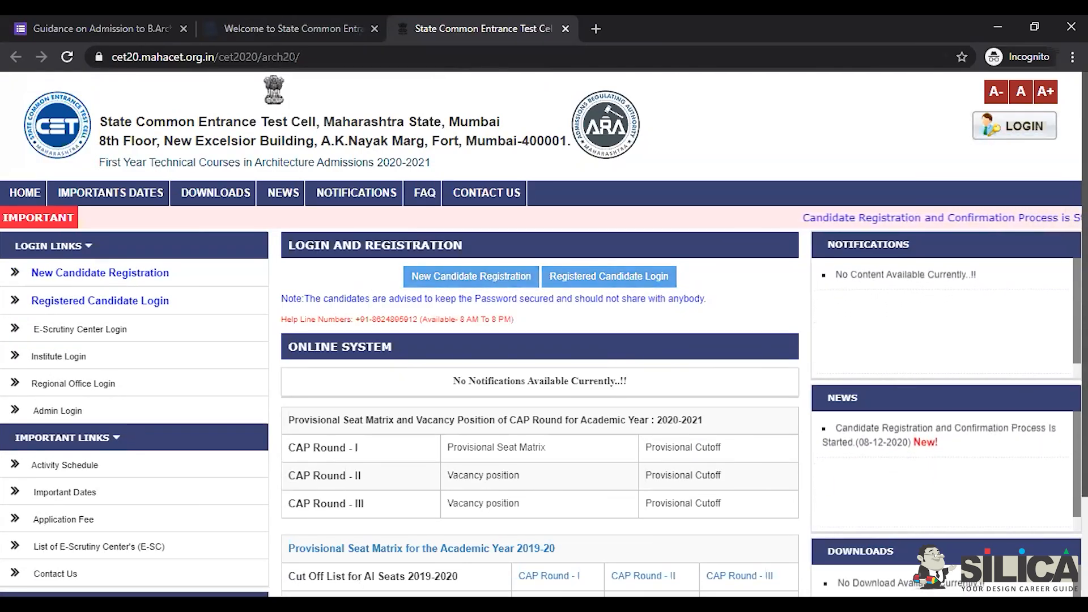
Step: Open the New Candidate Registration form and review its instructions and fields, starting at Full Name
scroll(544, 334, "down", 1)
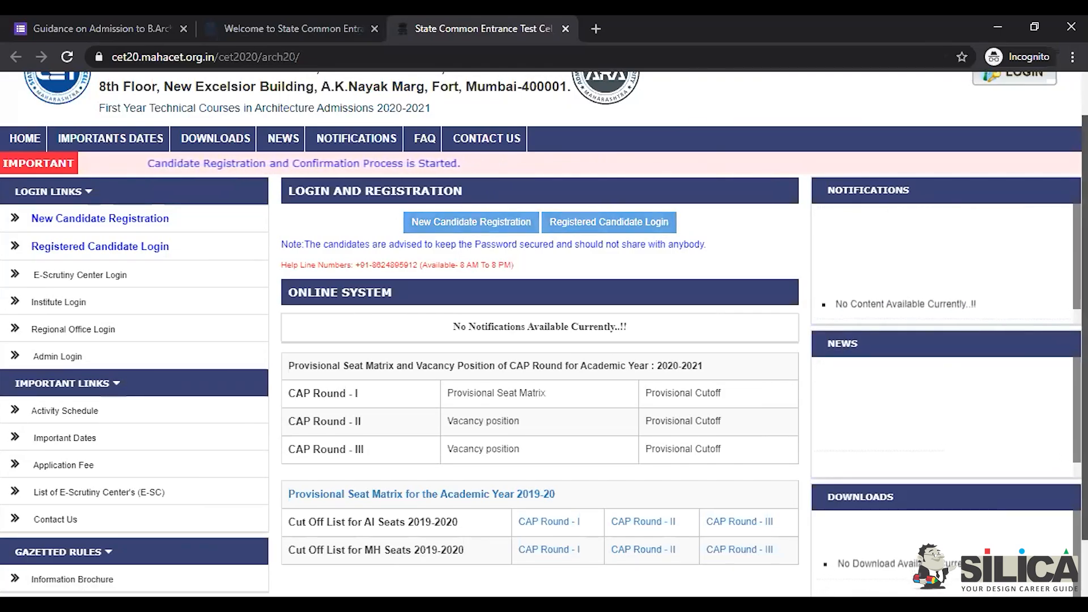
scroll(545, 341, "down", 1)
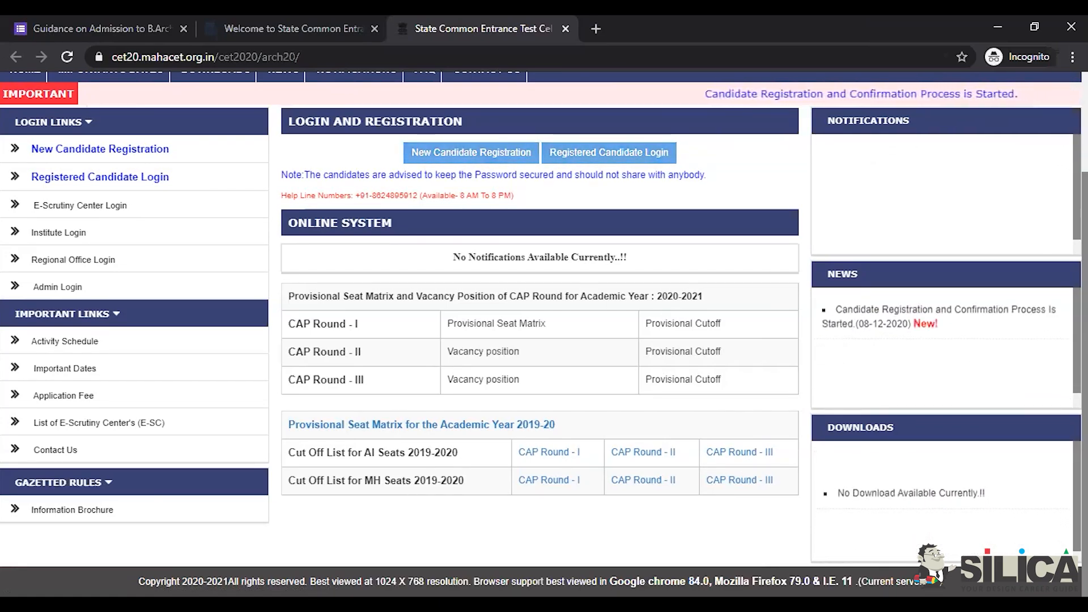
scroll(567, 264, "up", 2)
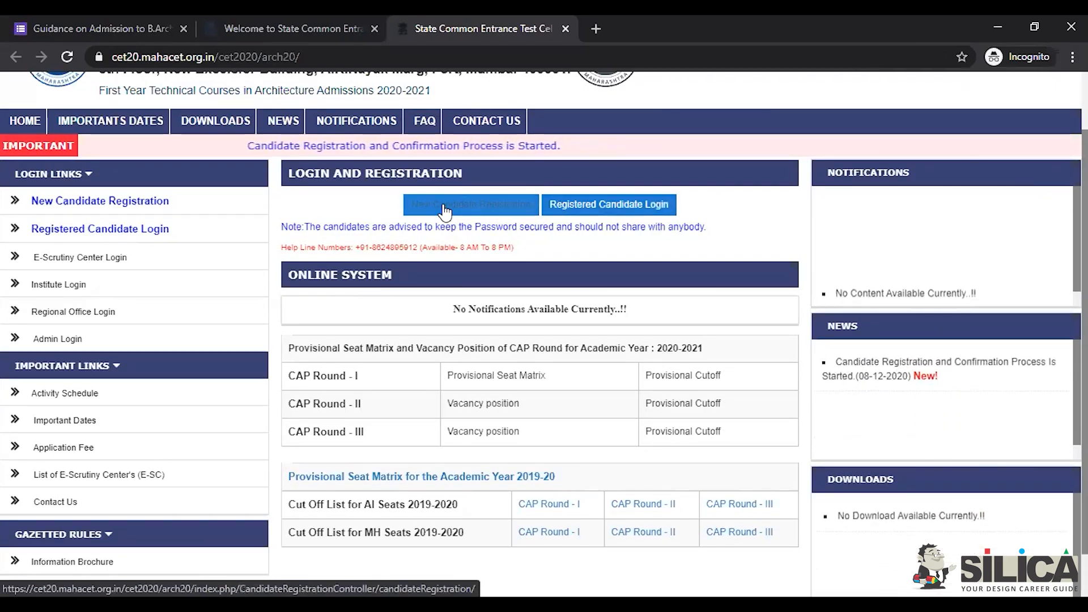
left_click(504, 213)
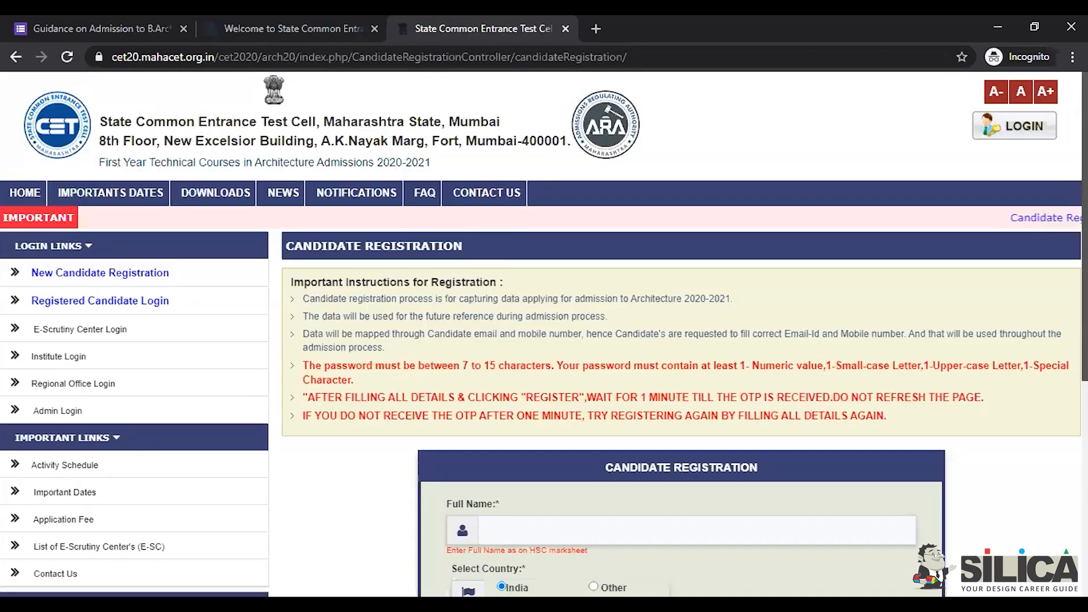
scroll(643, 270, "down", 5)
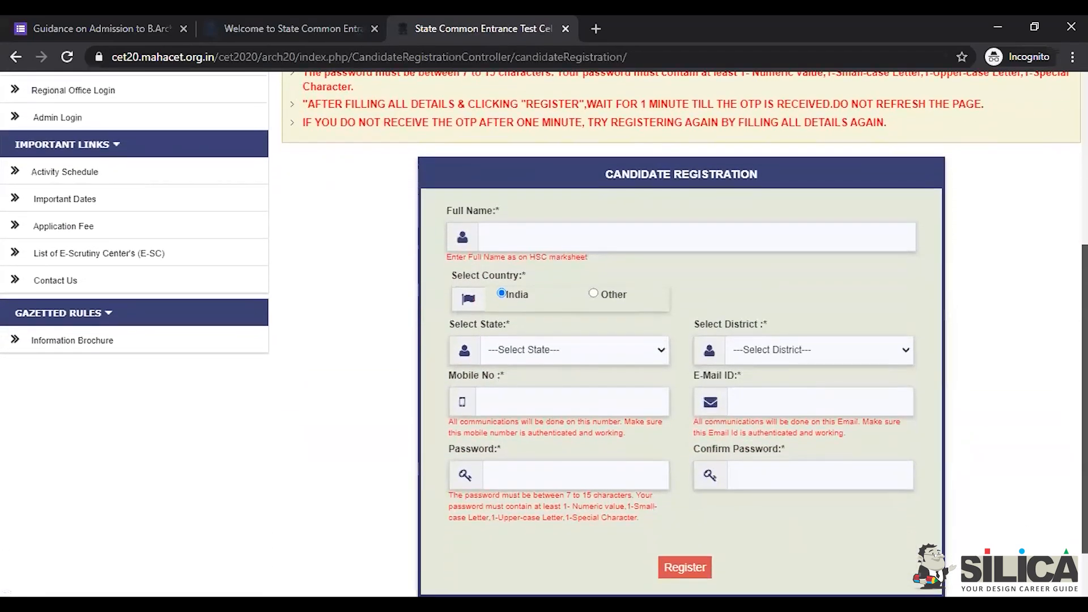
left_click(617, 228)
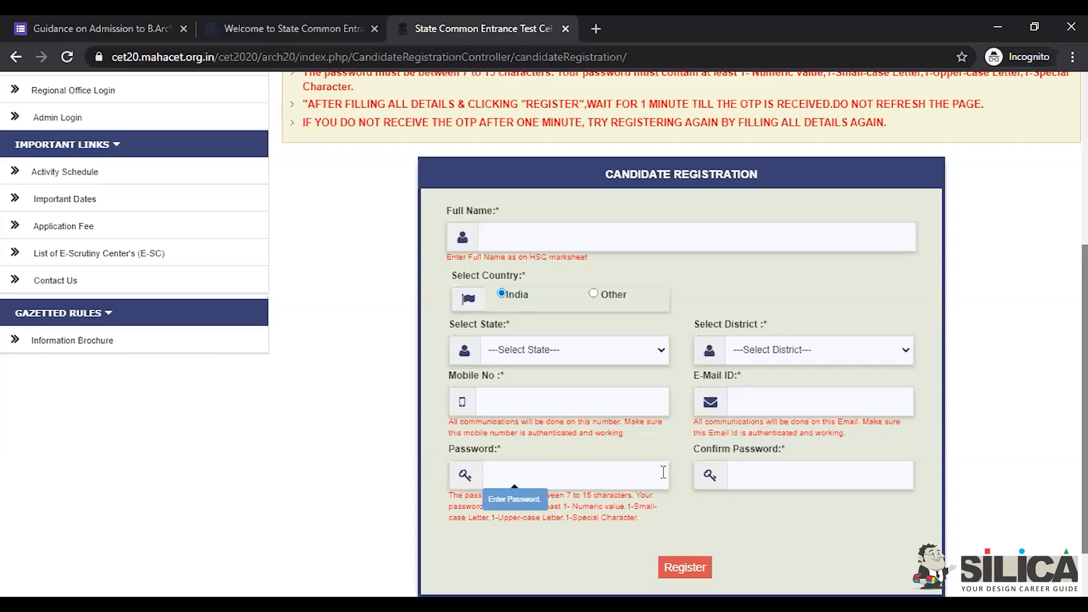
scroll(680, 341, "down", 2)
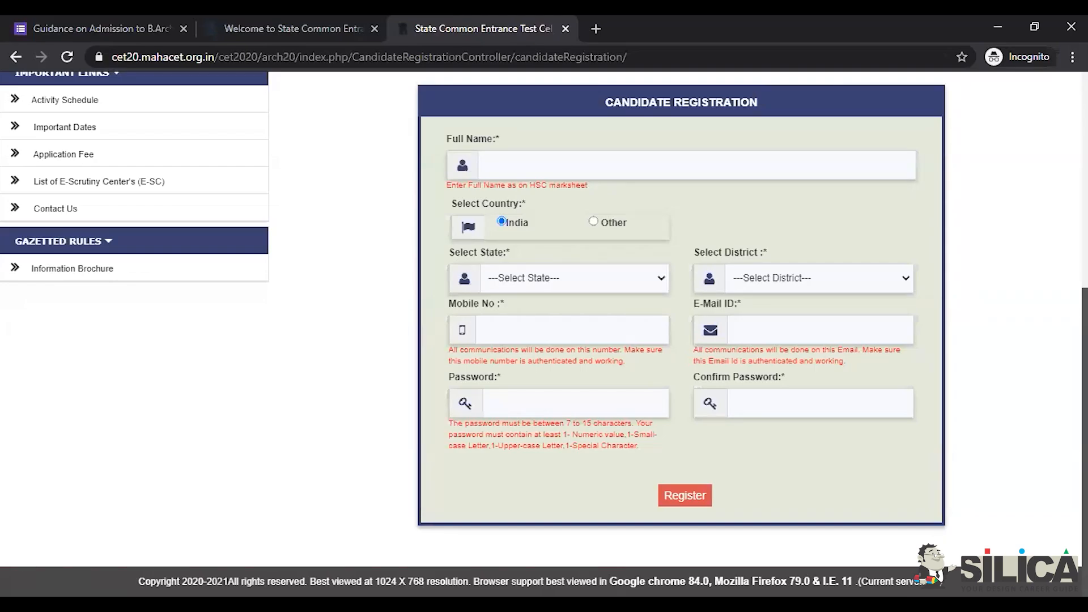
scroll(543, 333, "up", 5)
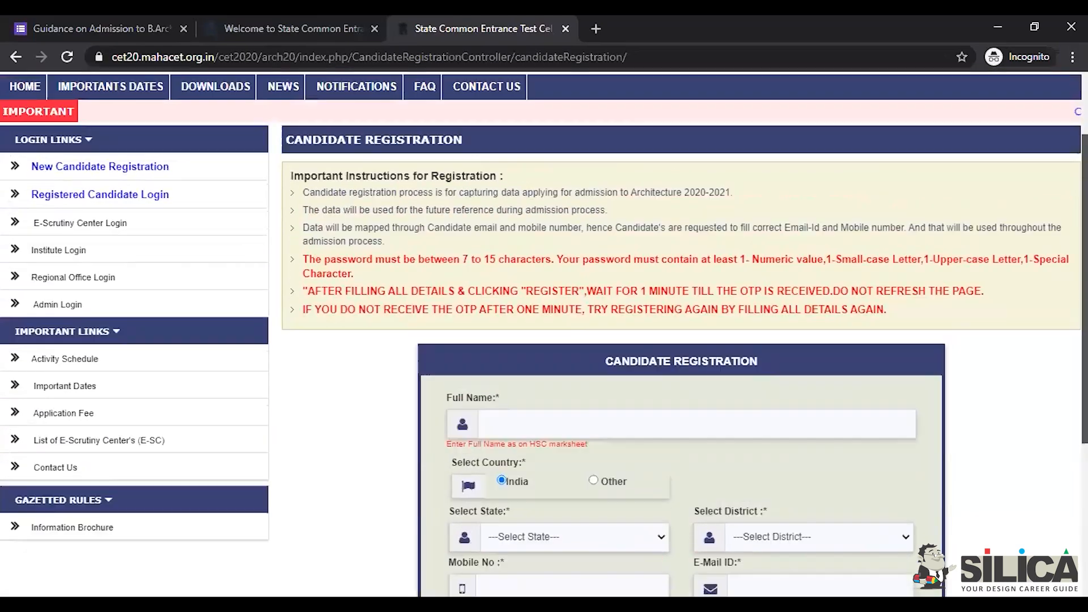
scroll(543, 335, "up", 1)
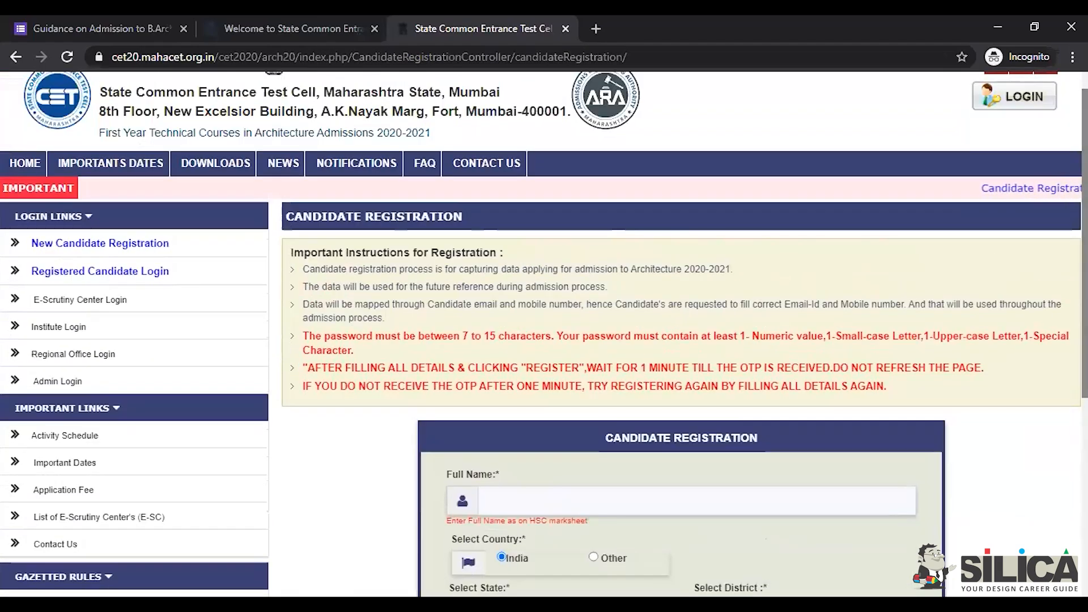
Step: Go back to the admissions home page and open Registered Candidate Login
left_click(14, 58)
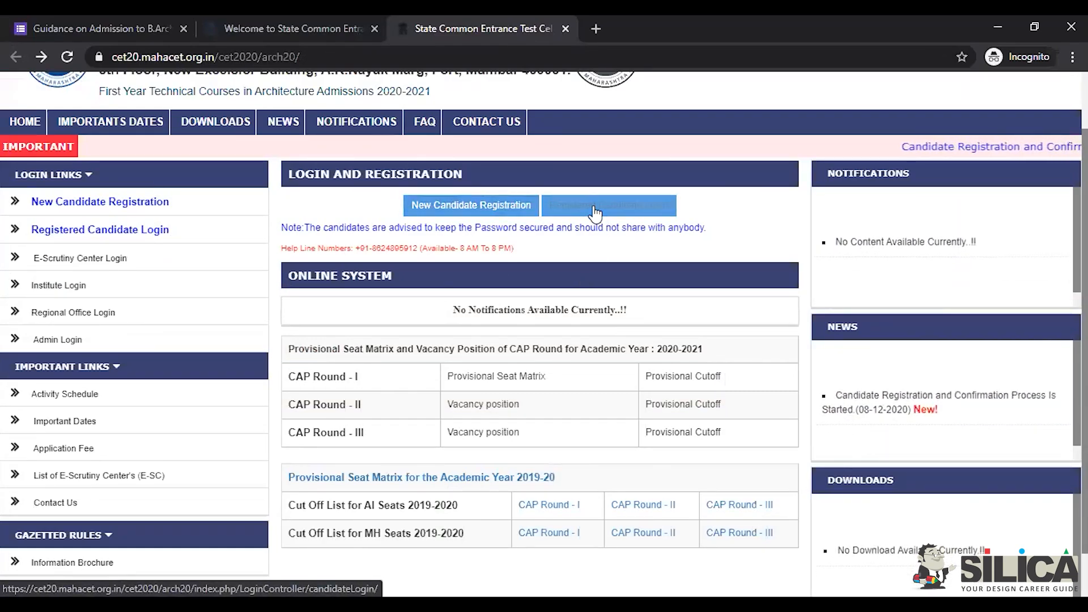
left_click(594, 214)
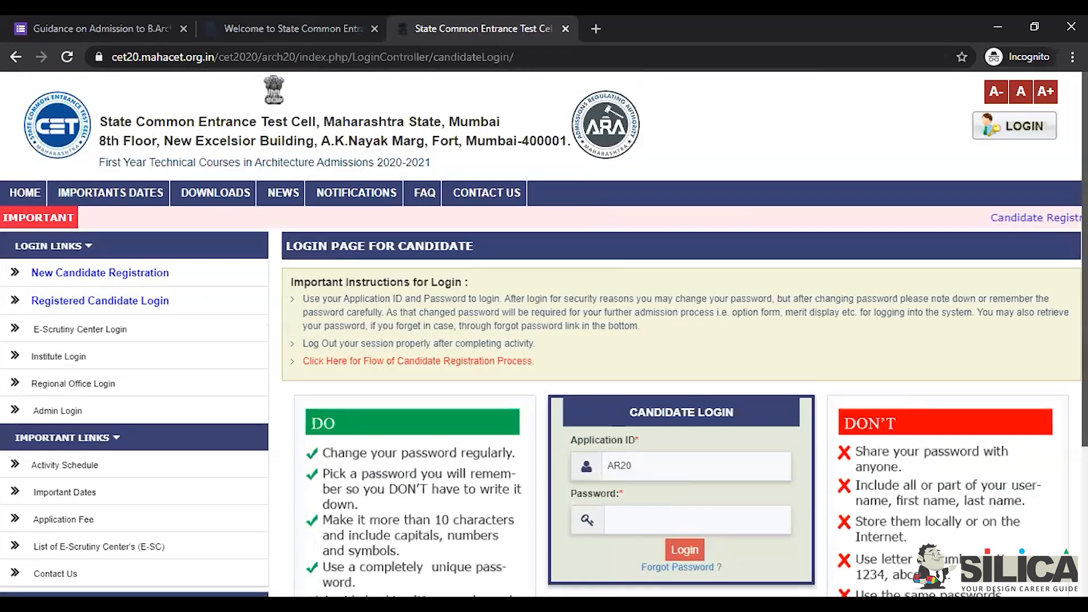
scroll(684, 400, "down", 2)
Step: Fill in the saved Application ID from autofill and enter the account password
left_click(684, 400)
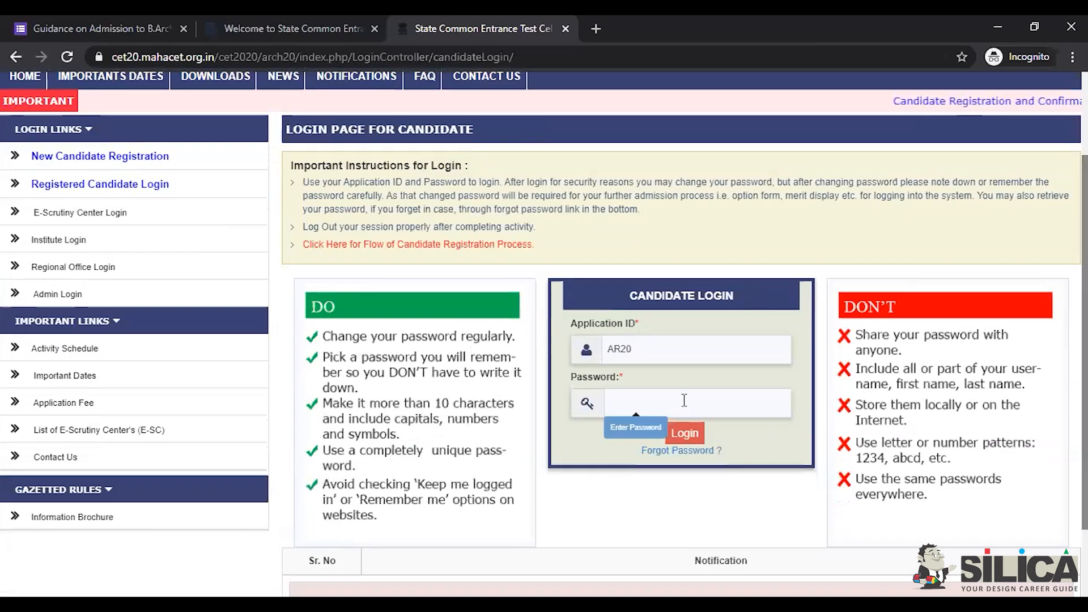
left_click(674, 349)
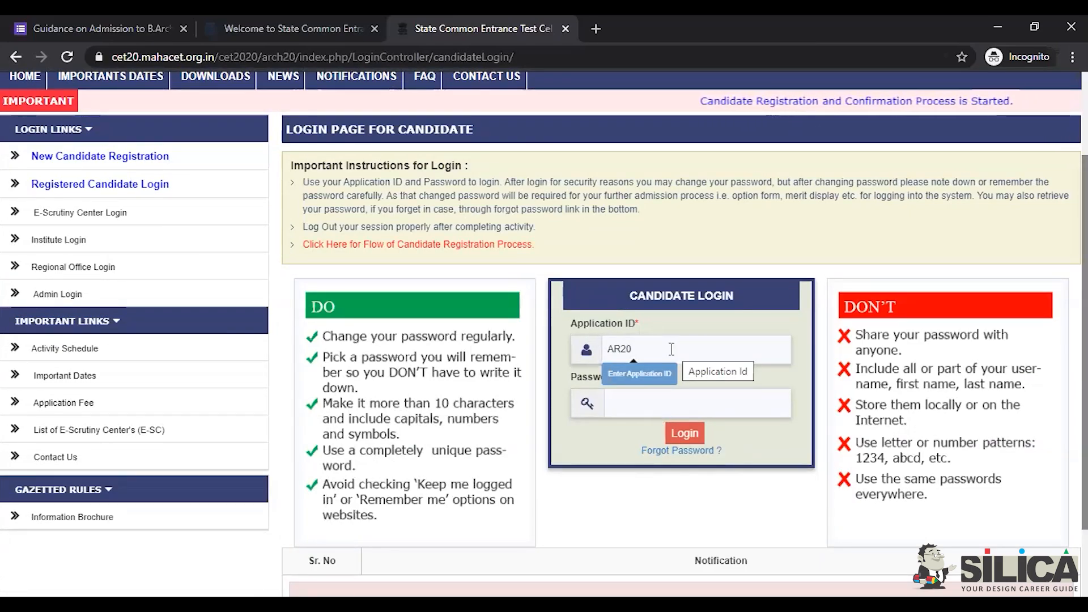
left_click(743, 403)
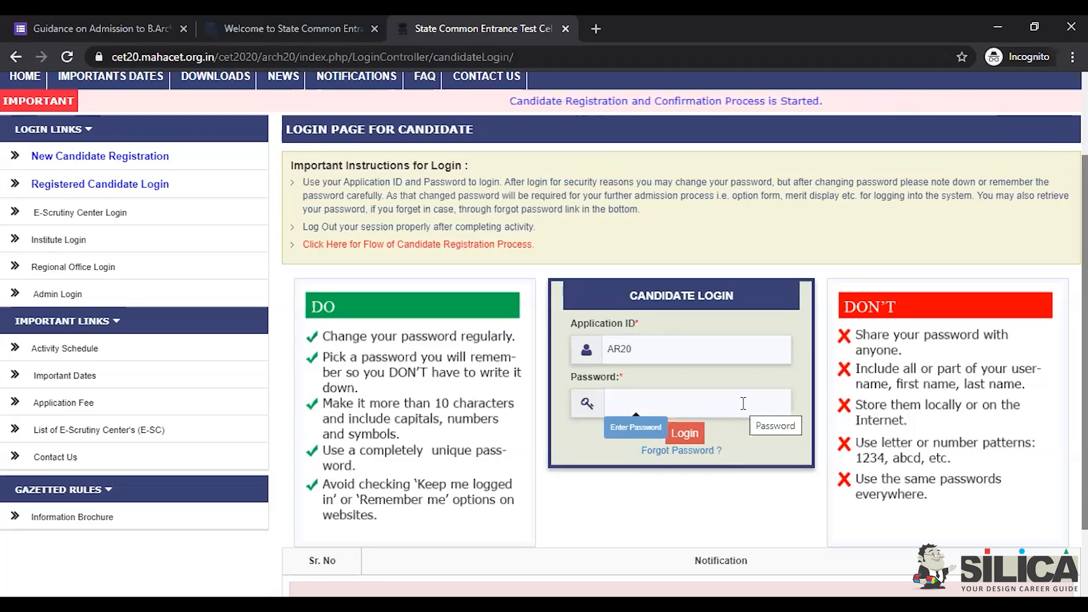
left_click(648, 343)
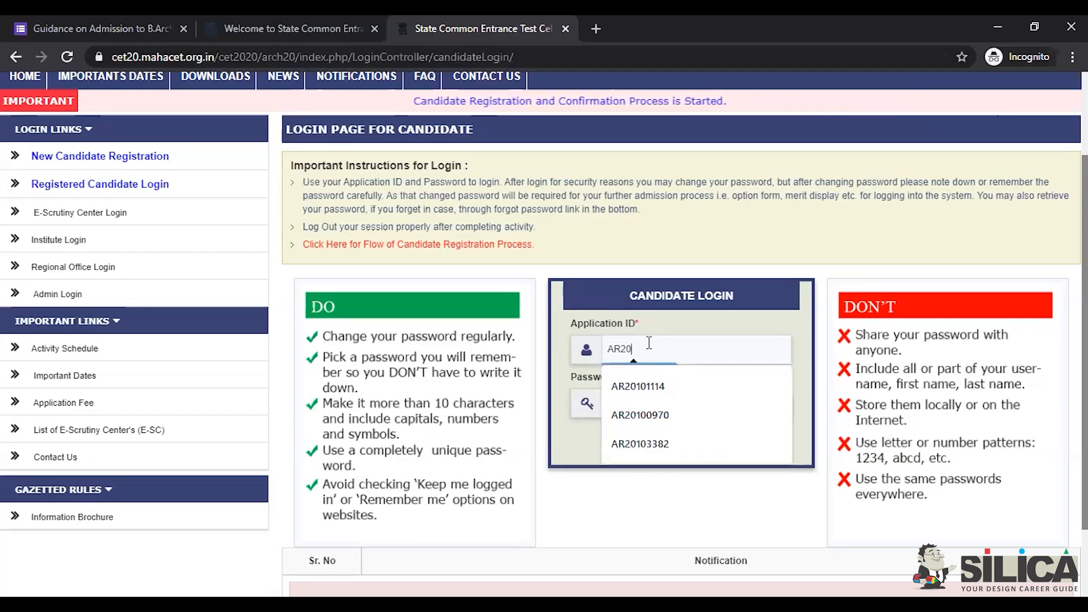
left_click(658, 383)
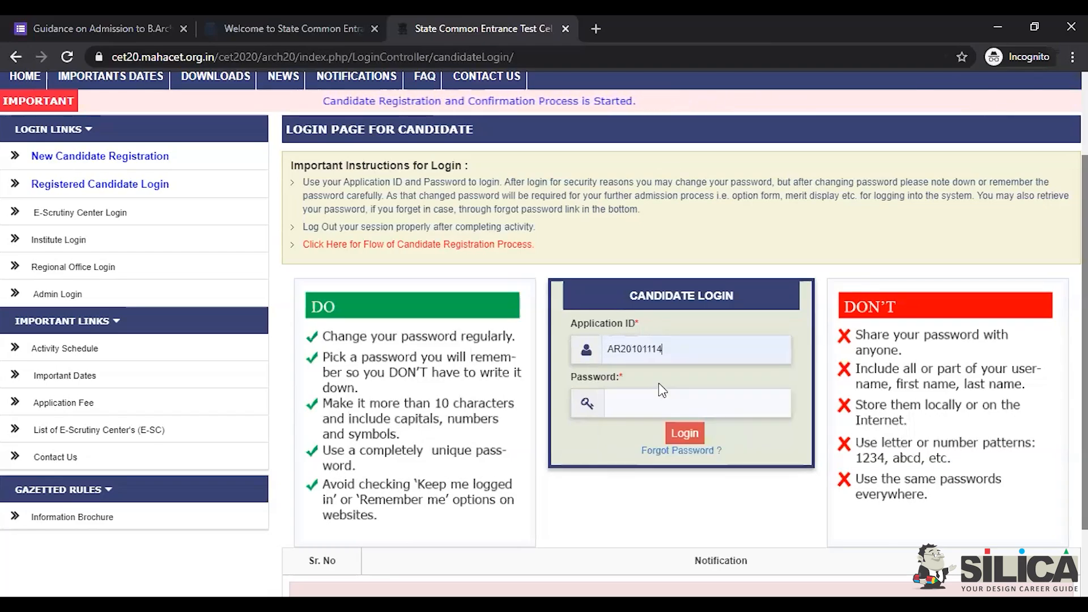
left_click(644, 405)
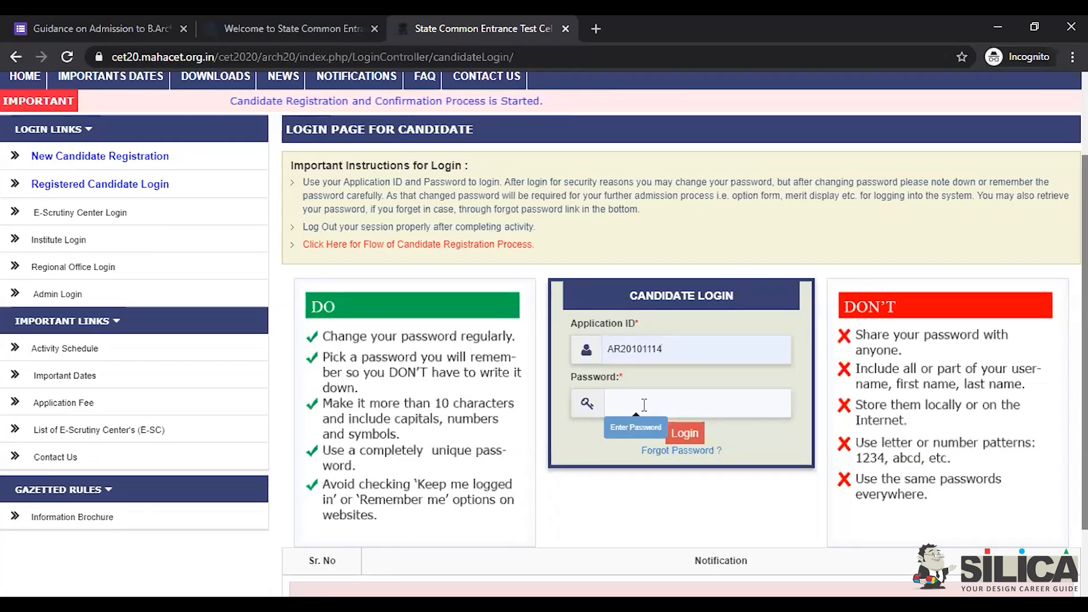
type("•••")
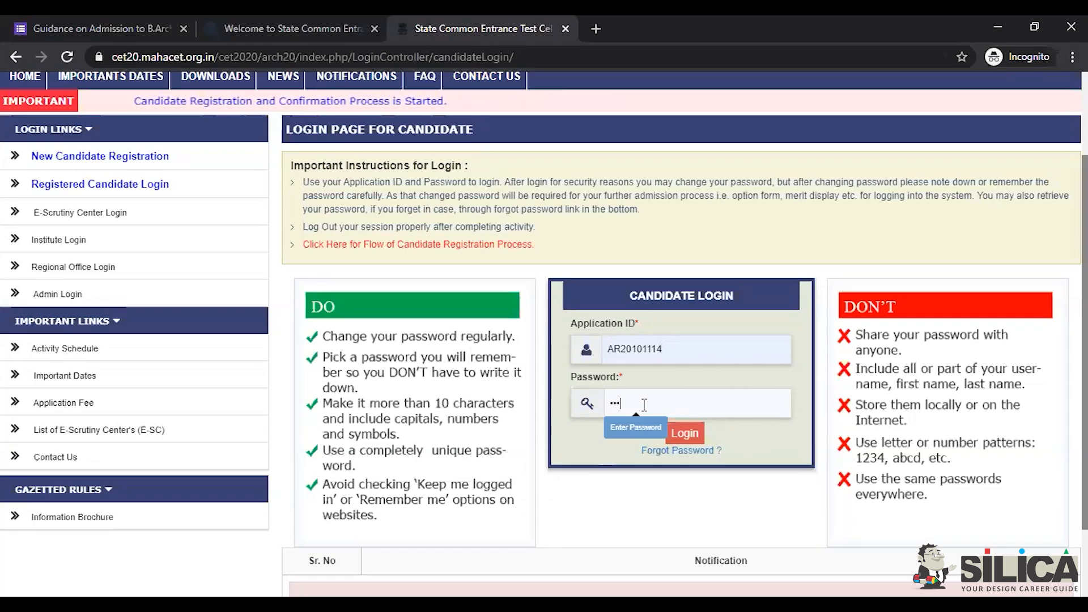
type("•••••")
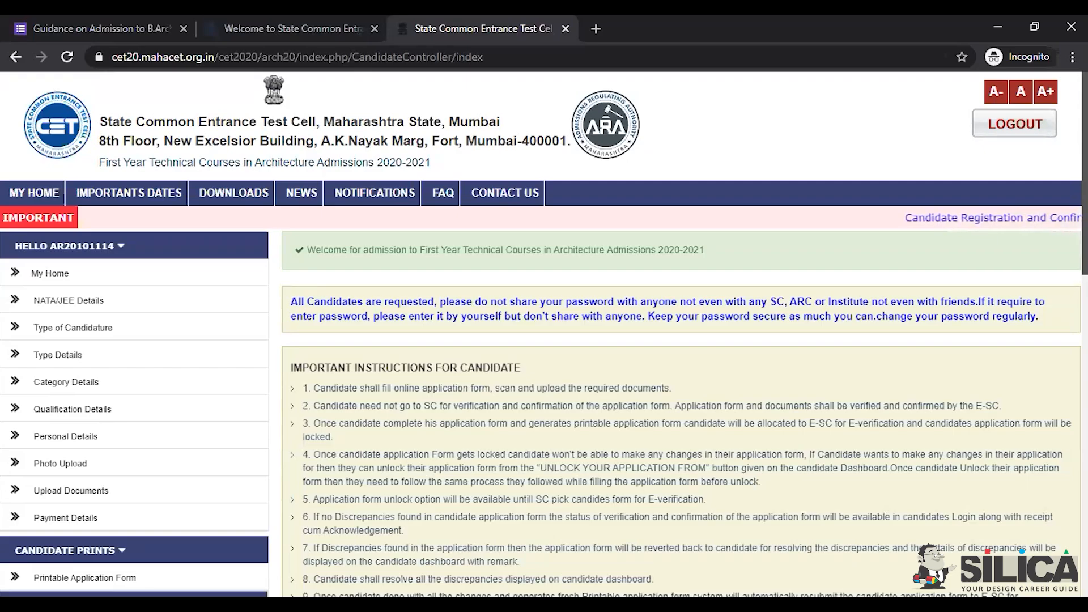
Step: Scroll through NATA/JEE Details, with Yes for NATA 2020 qualification and JEE Paper-2
scroll(545, 333, "down", 1)
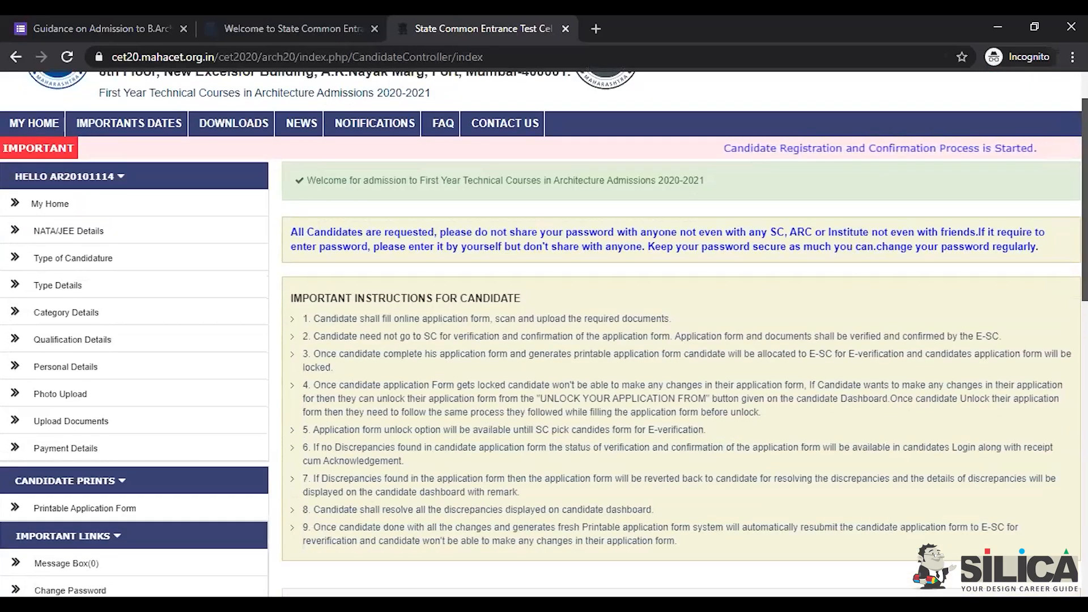
scroll(544, 334, "up", 1)
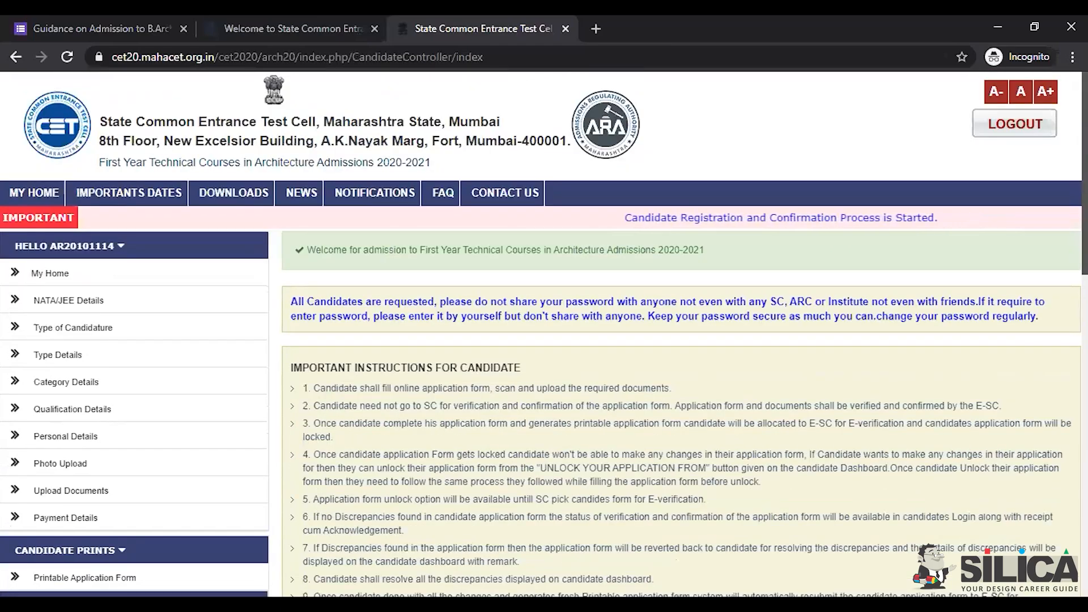
scroll(544, 334, "down", 3)
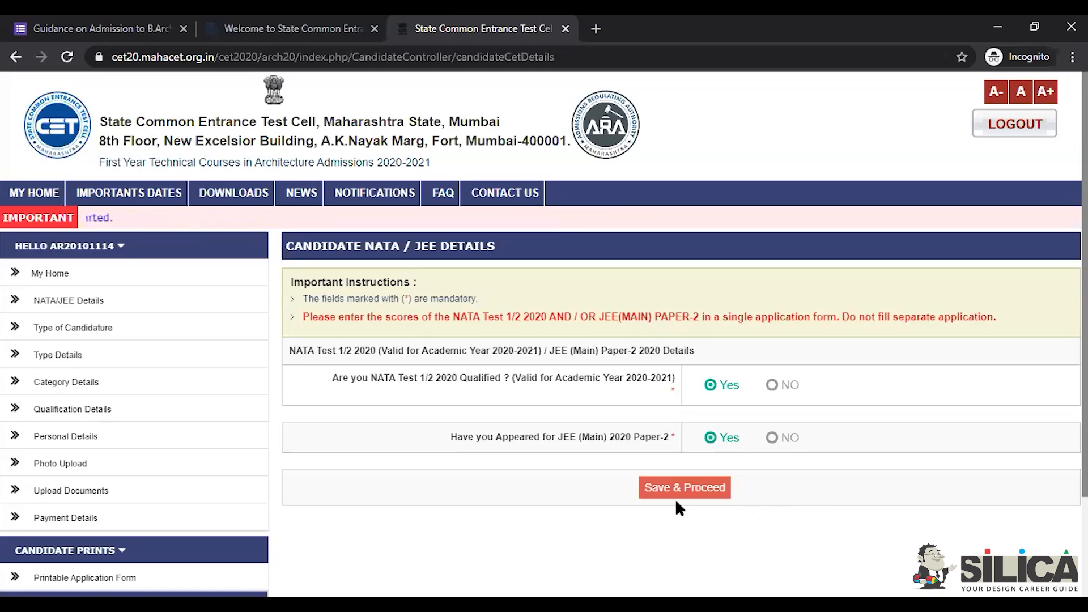
Step: Save the NATA/JEE answers and continue to the Type of Candidate page
left_click(91, 334)
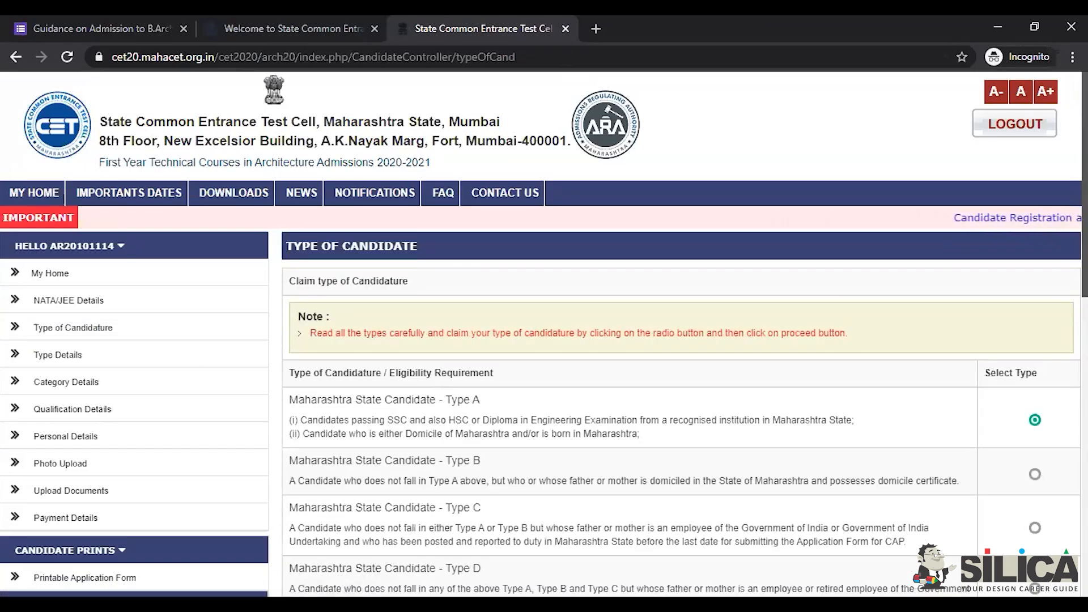
scroll(543, 333, "down", 3)
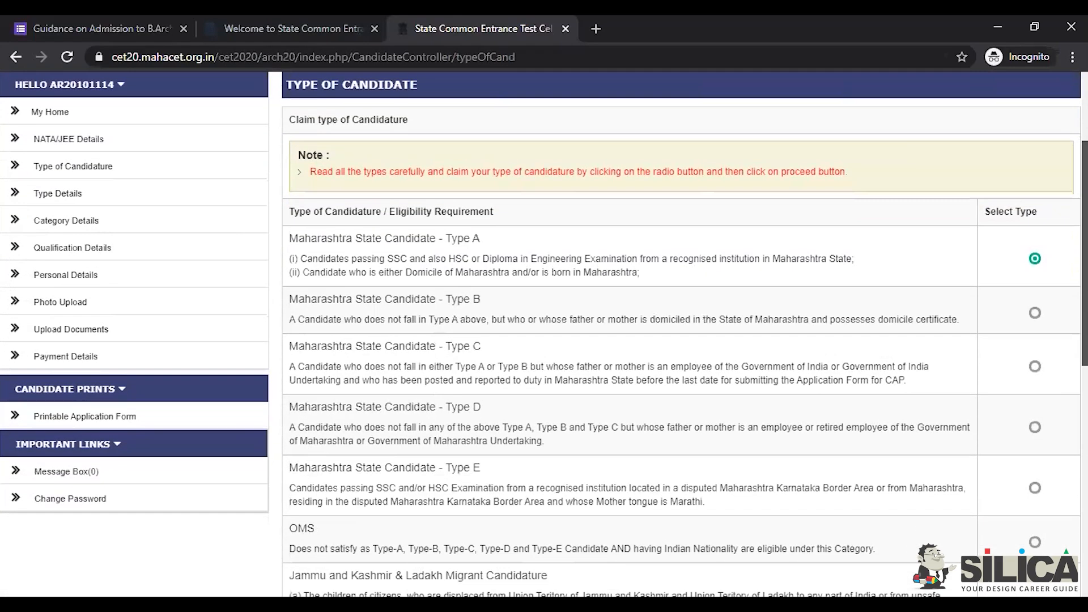
scroll(544, 333, "down", 1)
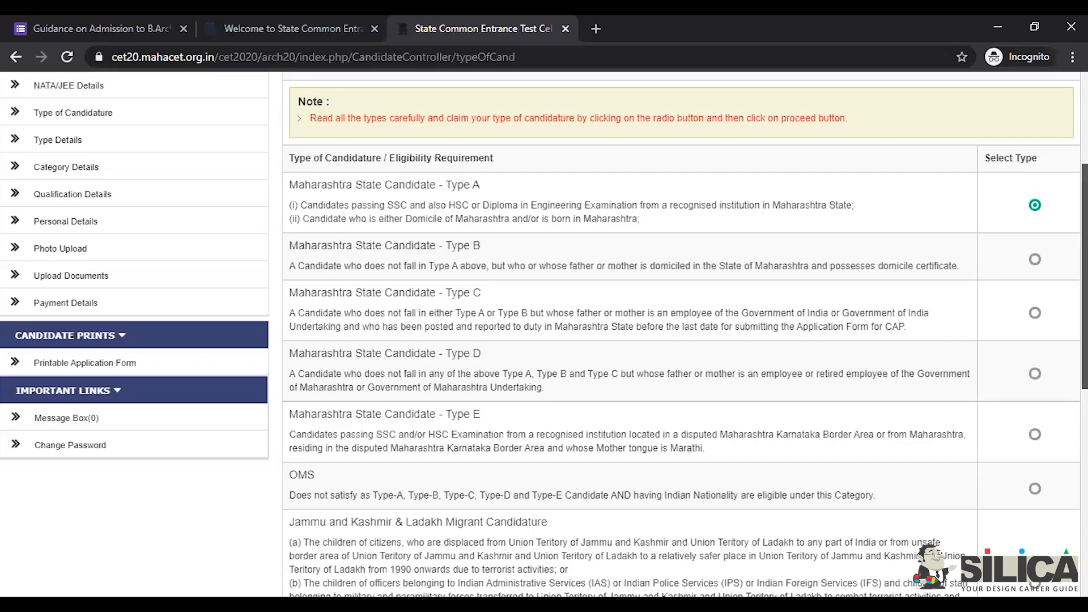
scroll(680, 341, "down", 3)
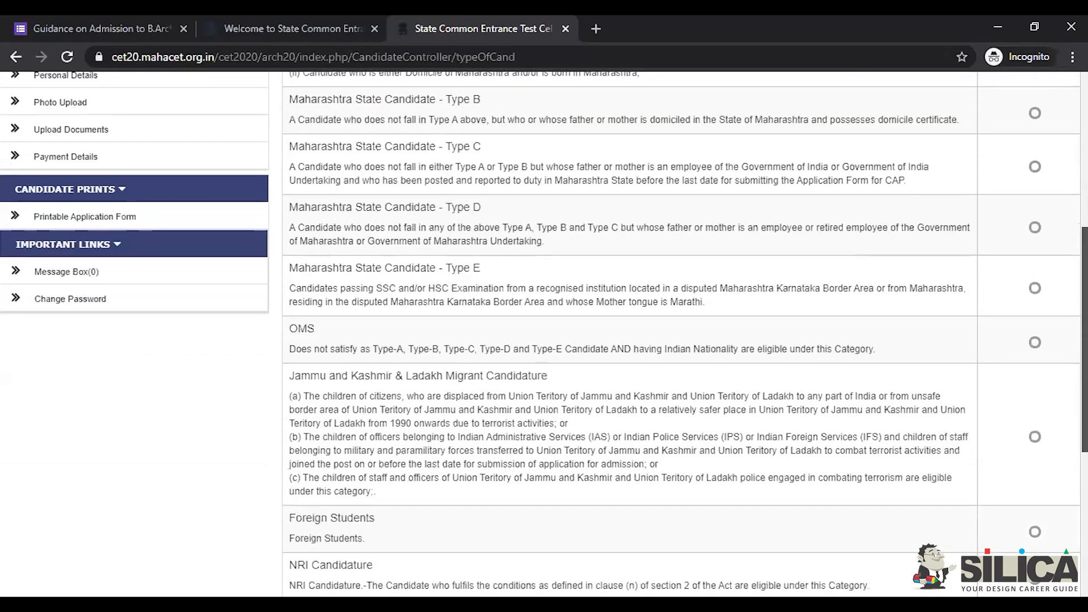
scroll(544, 333, "down", 4)
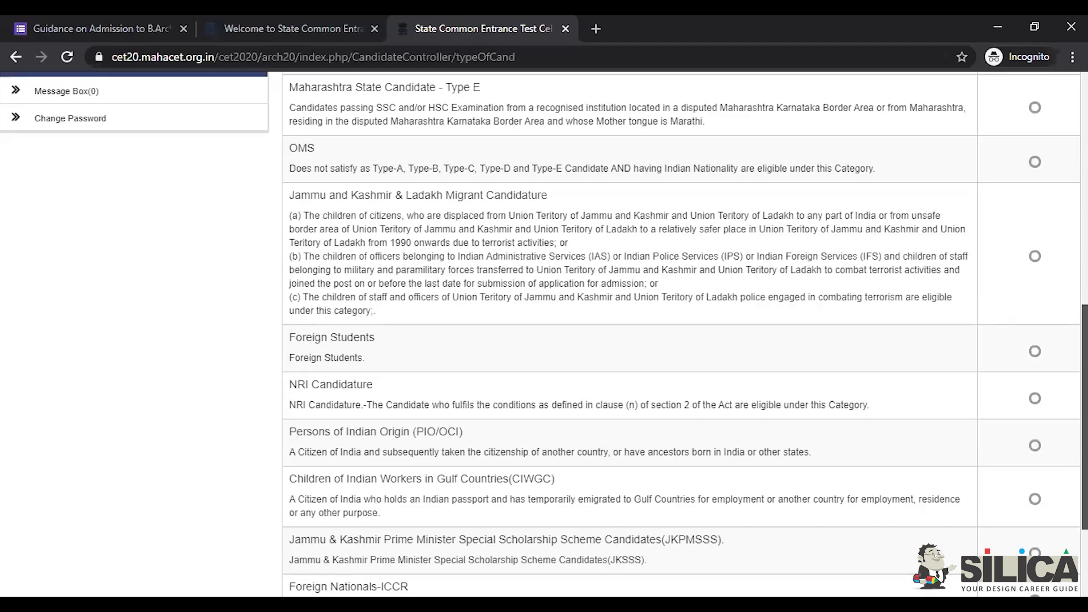
scroll(680, 334, "down", 2)
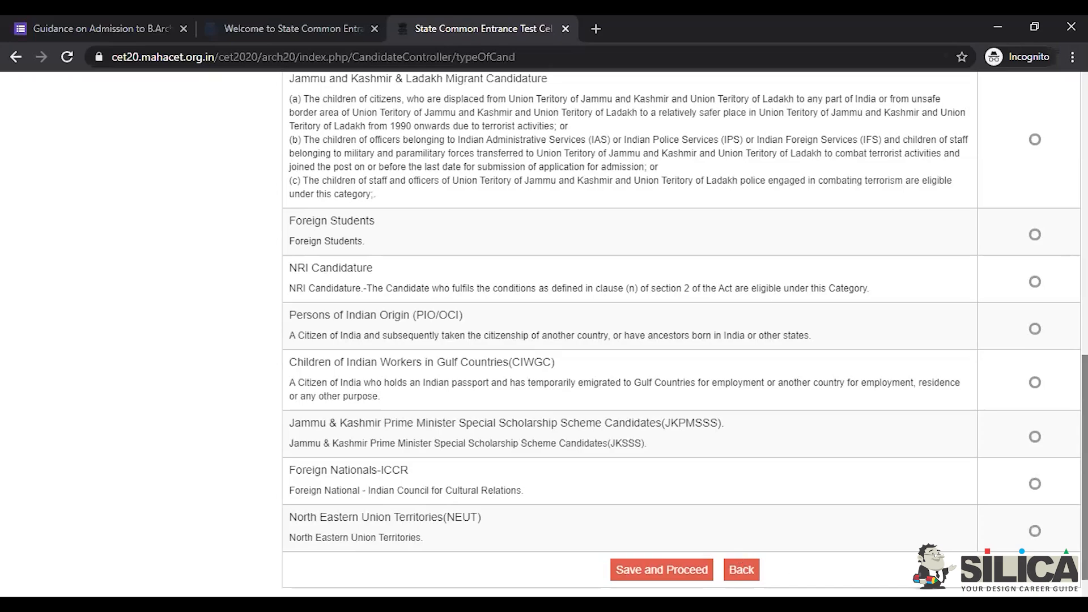
scroll(545, 333, "up", 15)
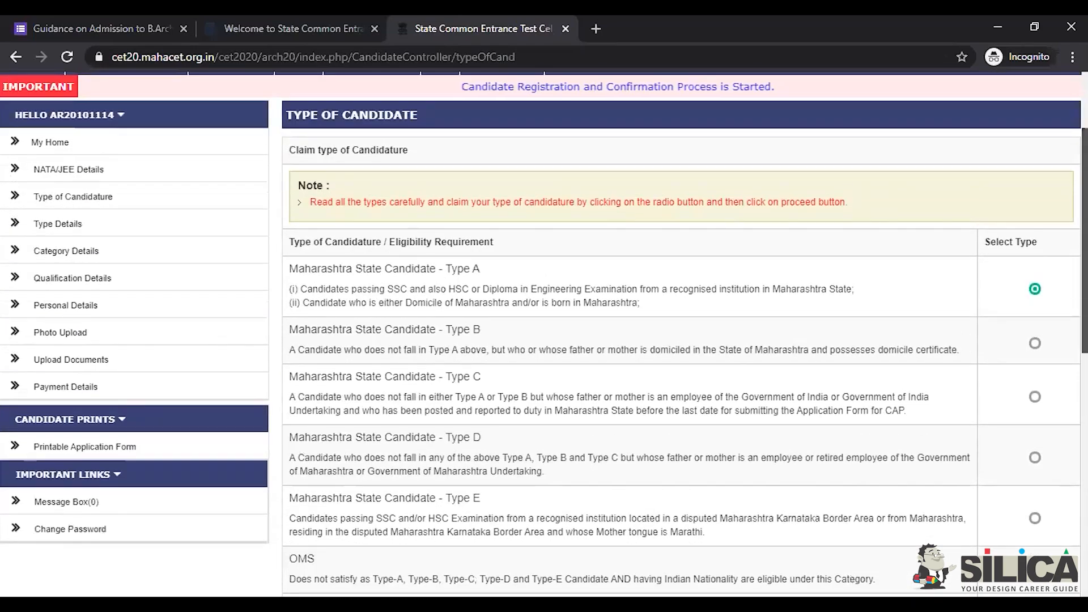
Step: Review Type Details (Nashik districts, School Leaving Certificate proof), then go to Category Details
left_click(82, 230)
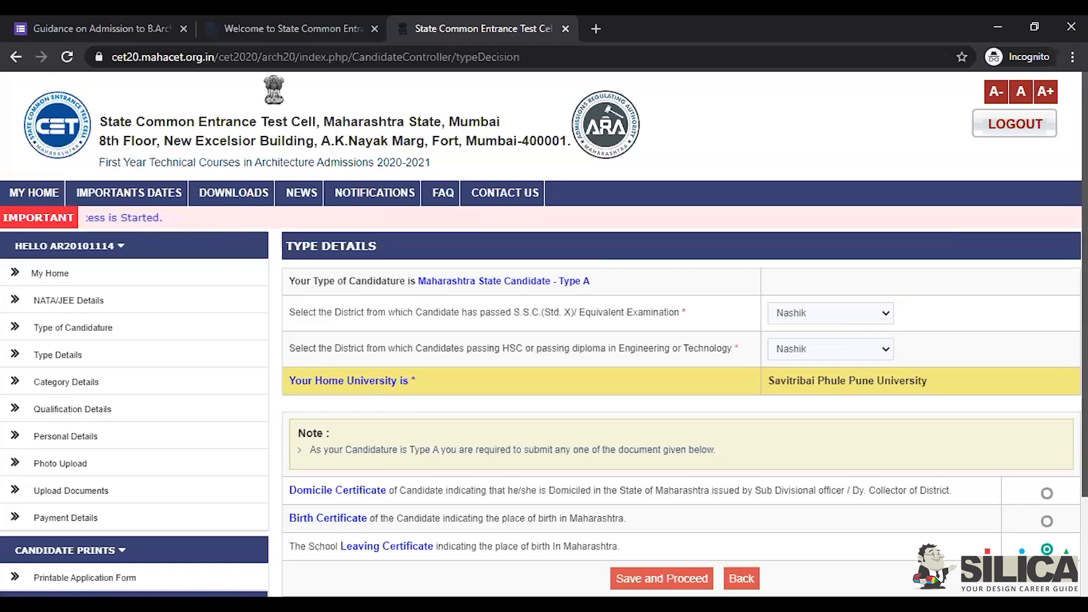
scroll(544, 334, "down", 2)
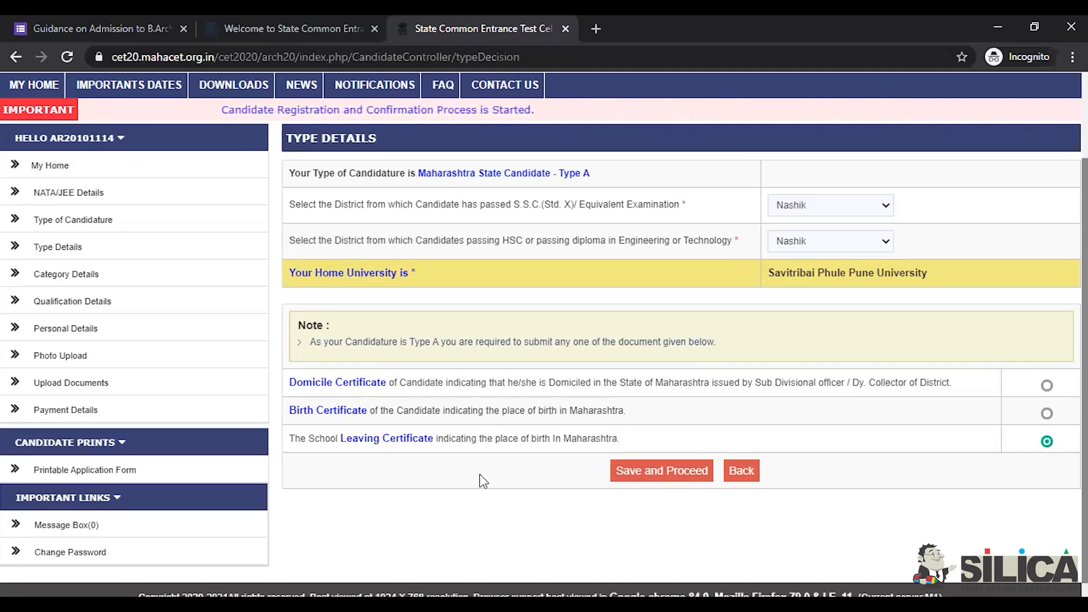
left_click(104, 274)
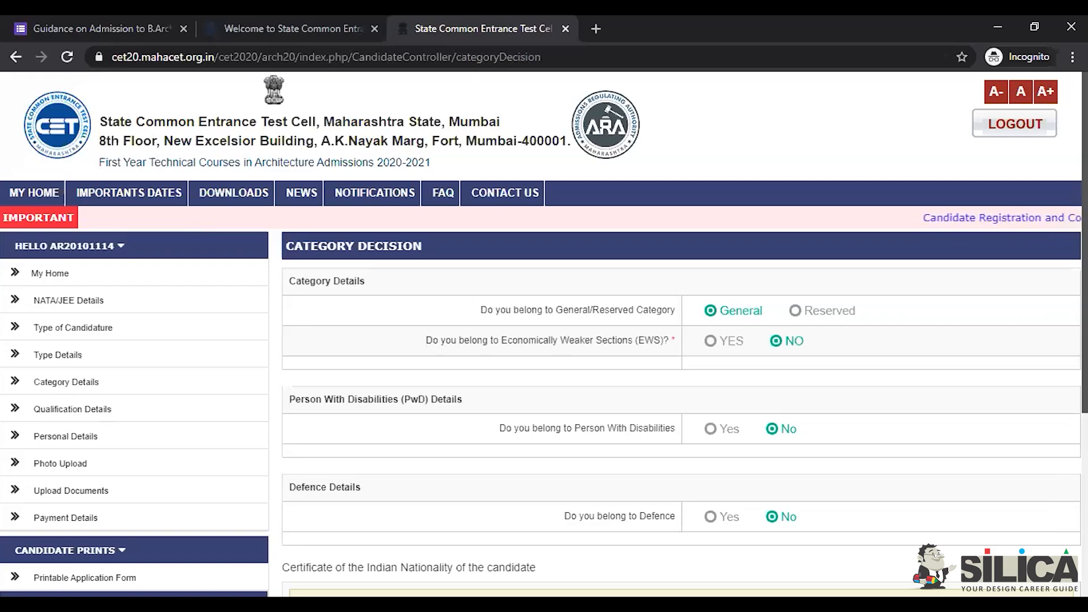
Step: Review General category with EWS, PwD and Defence all No, then open Qualification Details
scroll(544, 334, "down", 1)
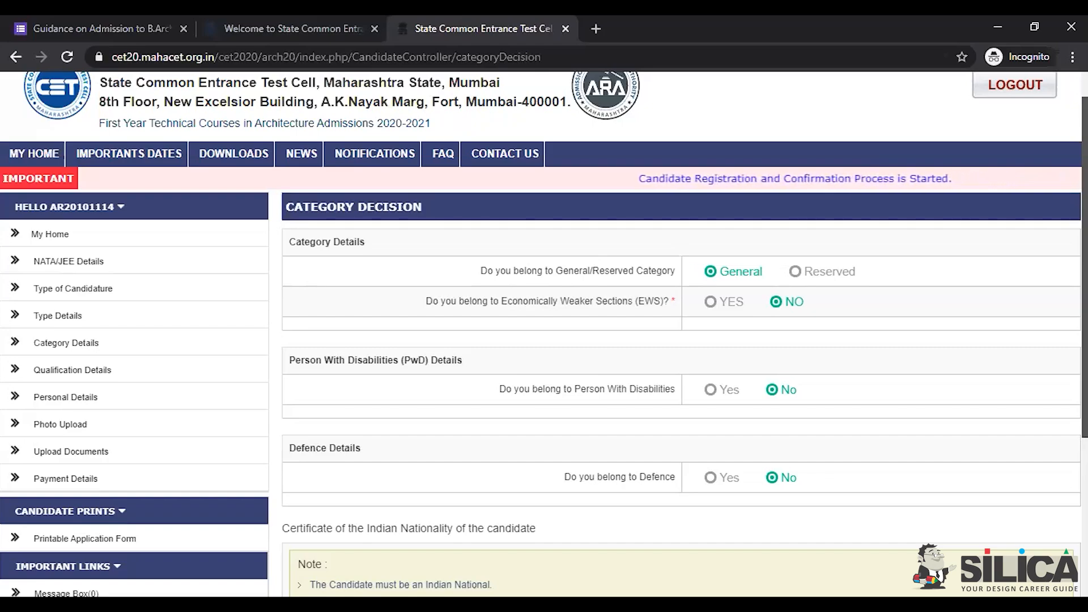
scroll(544, 335, "up", 1)
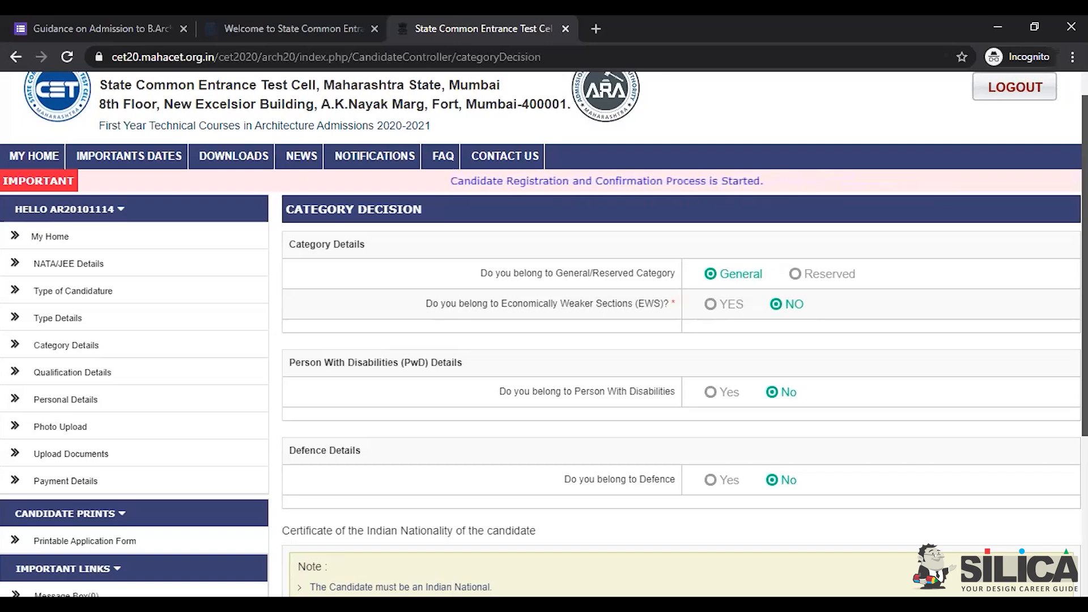
scroll(514, 234, "down", 1)
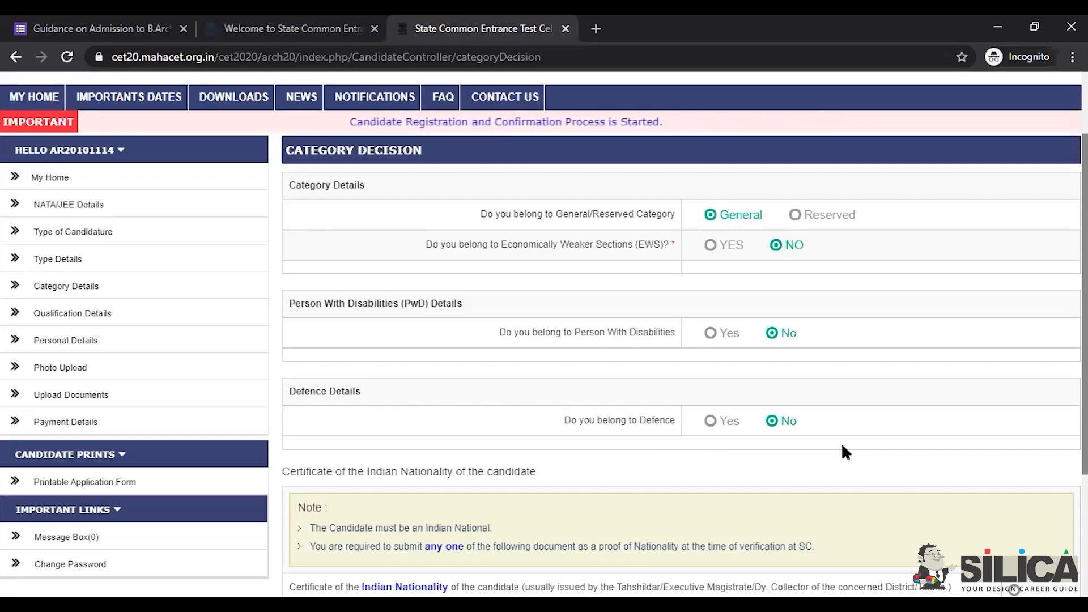
scroll(680, 341, "down", 3)
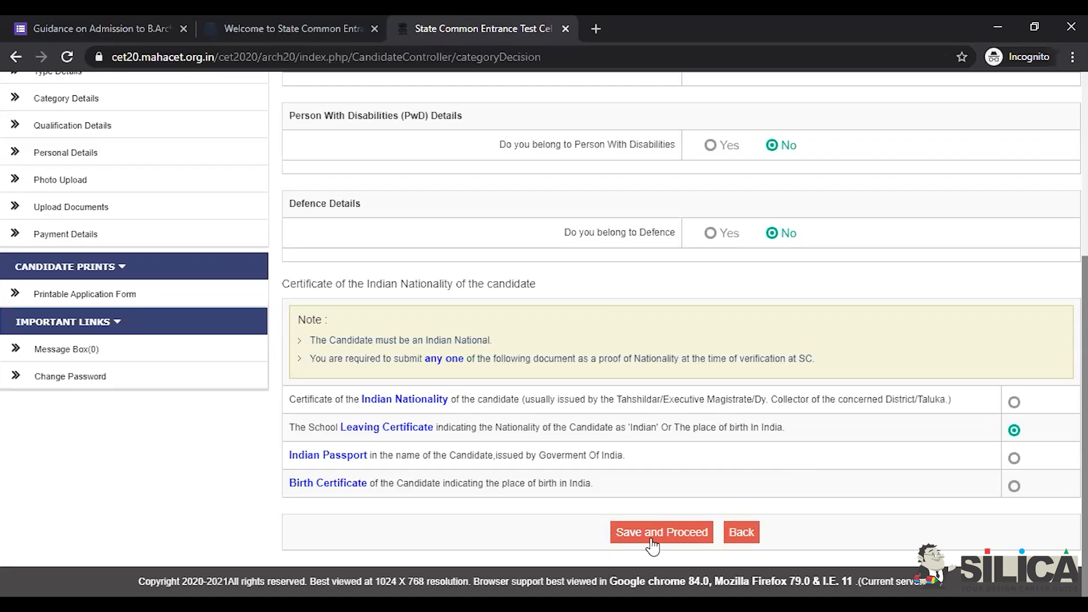
left_click(98, 130)
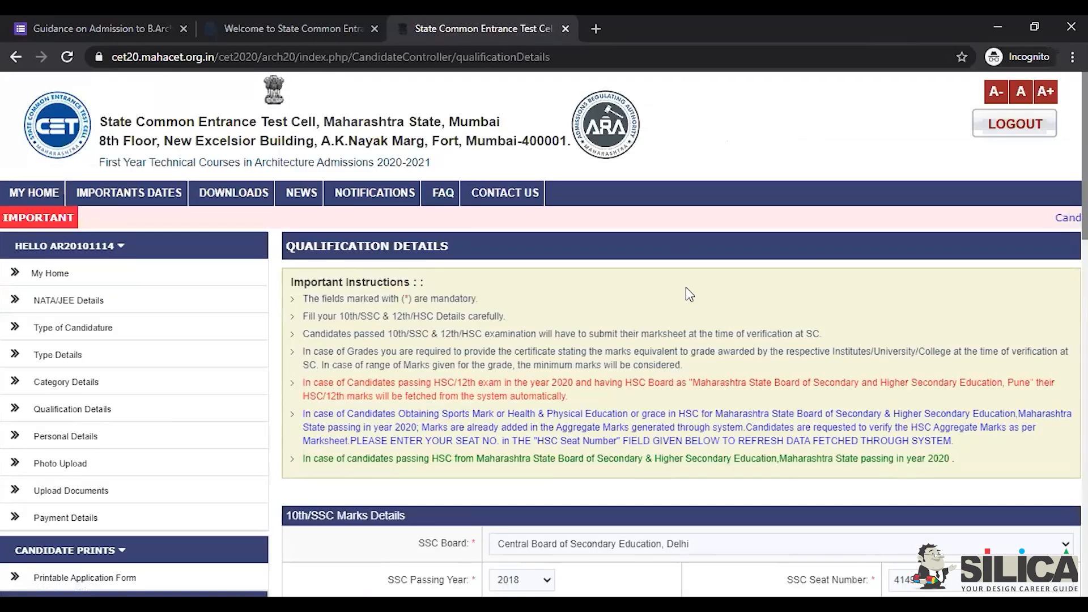
Step: Scroll to the SSC and HSC marks, showing CBSE Delhi 2020 with 324/500 (64.8%)
scroll(545, 334, "down", 2)
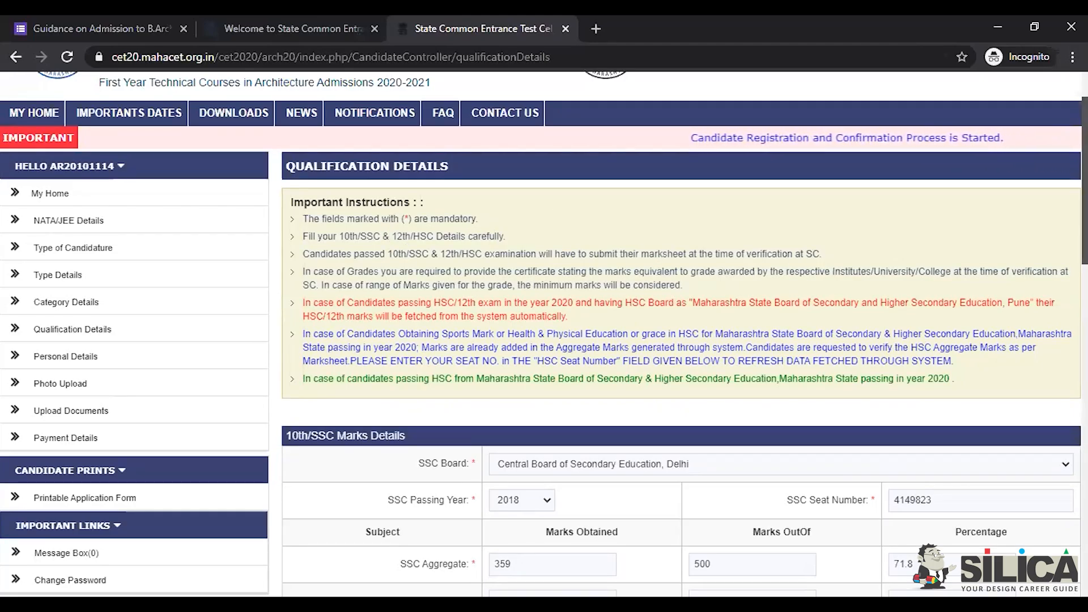
scroll(544, 334, "down", 4)
scroll(679, 334, "down", 1)
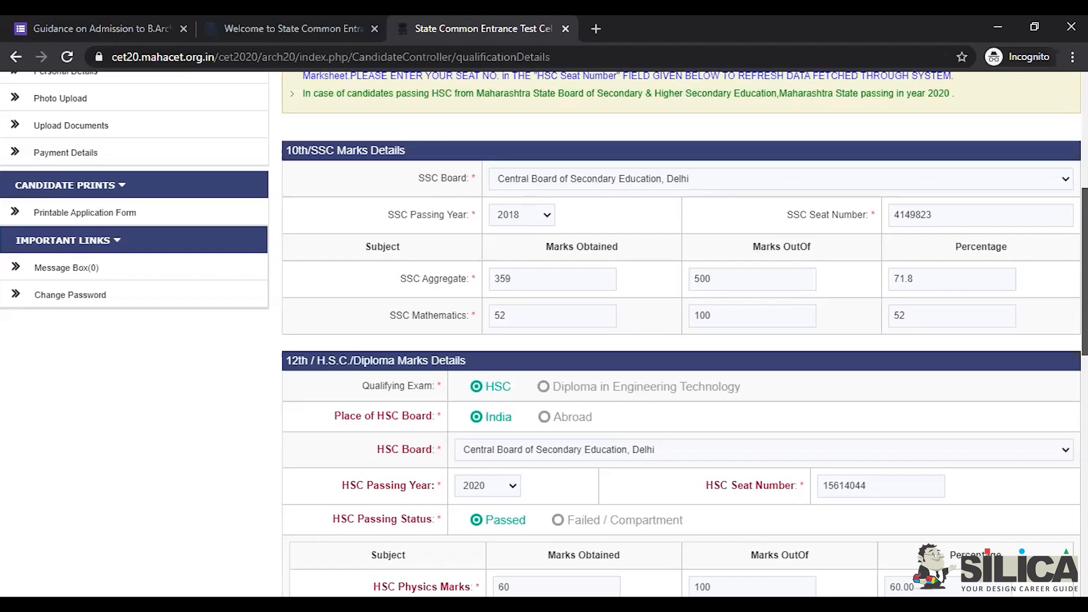
scroll(680, 334, "down", 3)
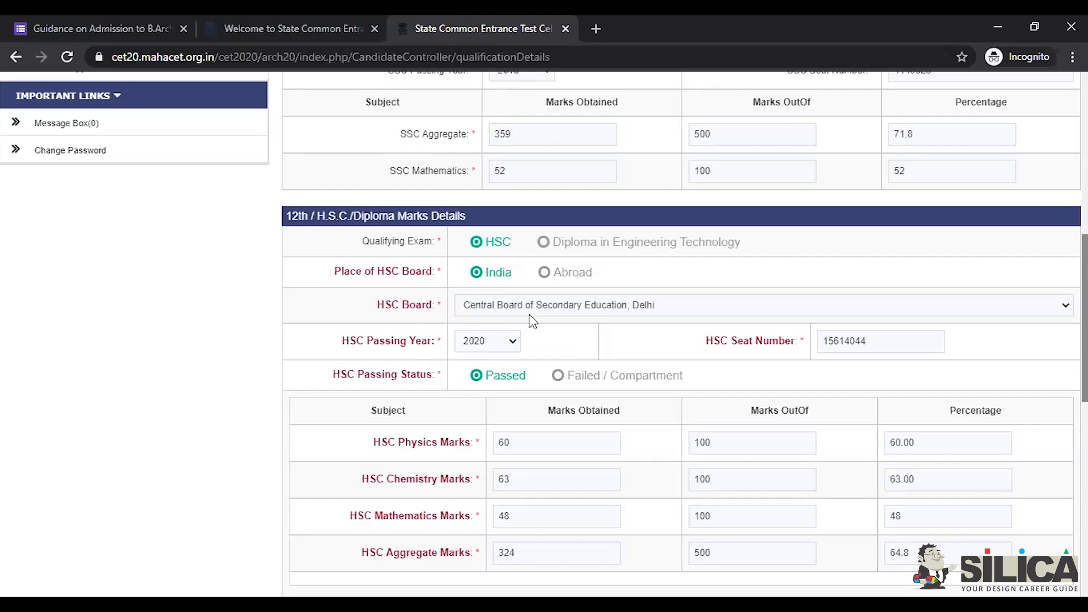
left_click(837, 306)
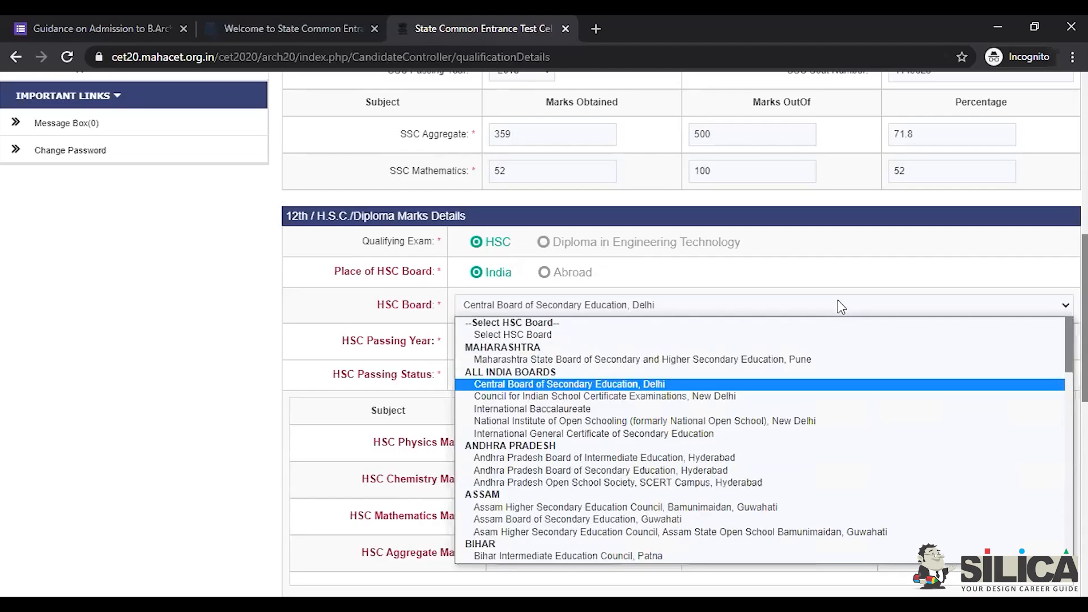
scroll(759, 441, "down", 10)
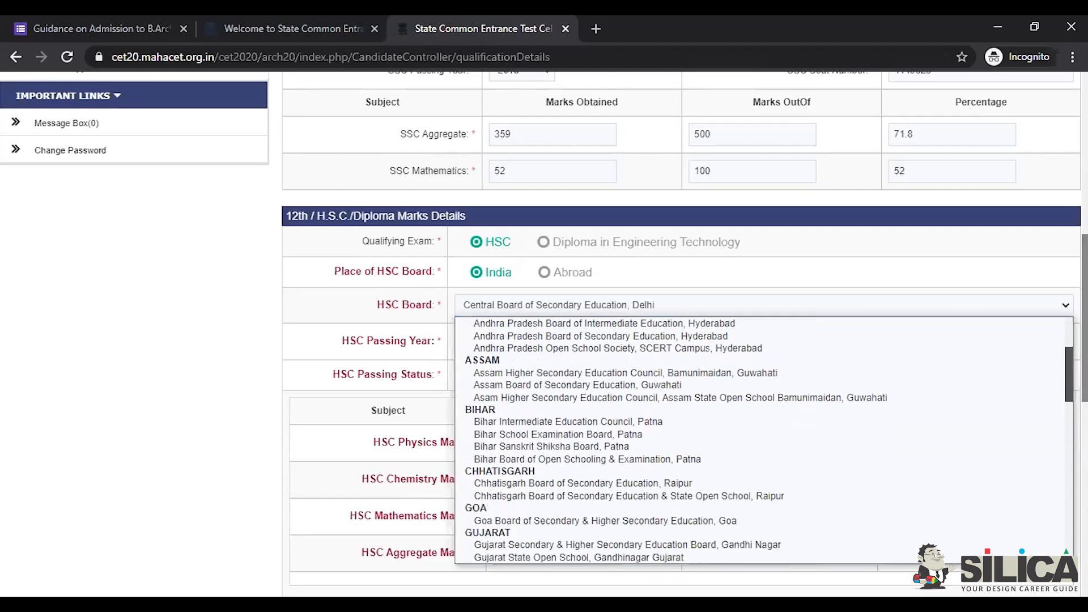
scroll(759, 440, "down", 8)
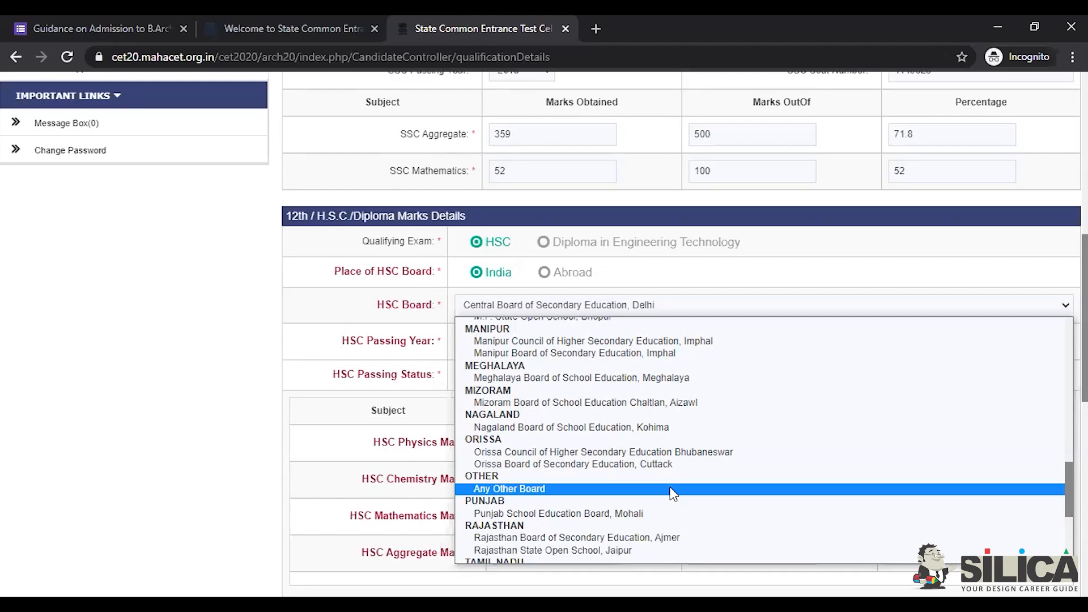
left_click(163, 463)
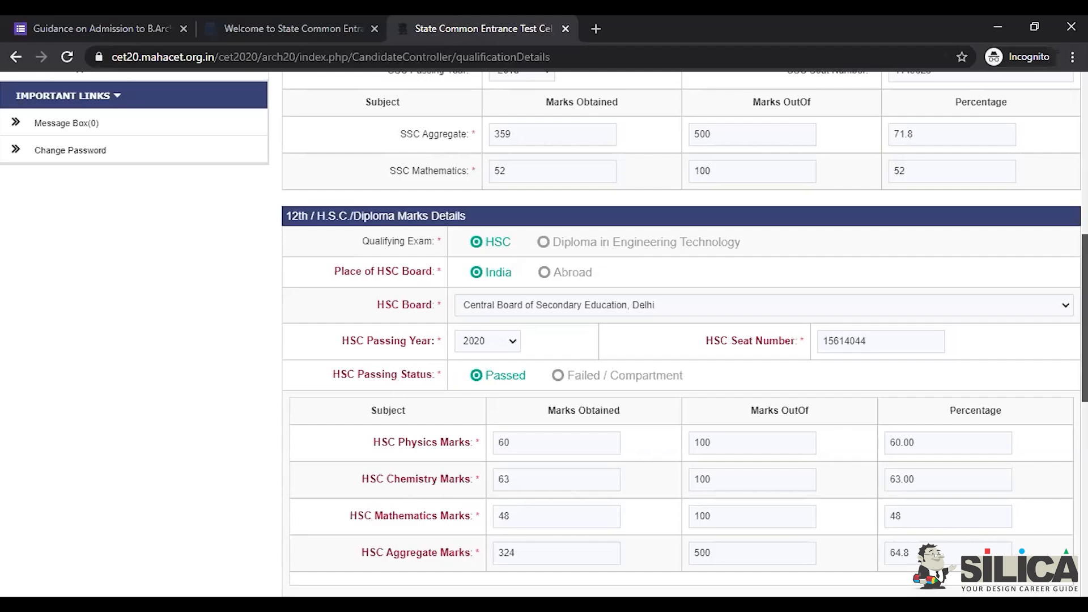
Step: Review the NATA scores and JEE Paper-2 details, then open Personal Details
scroll(766, 387, "down", 2)
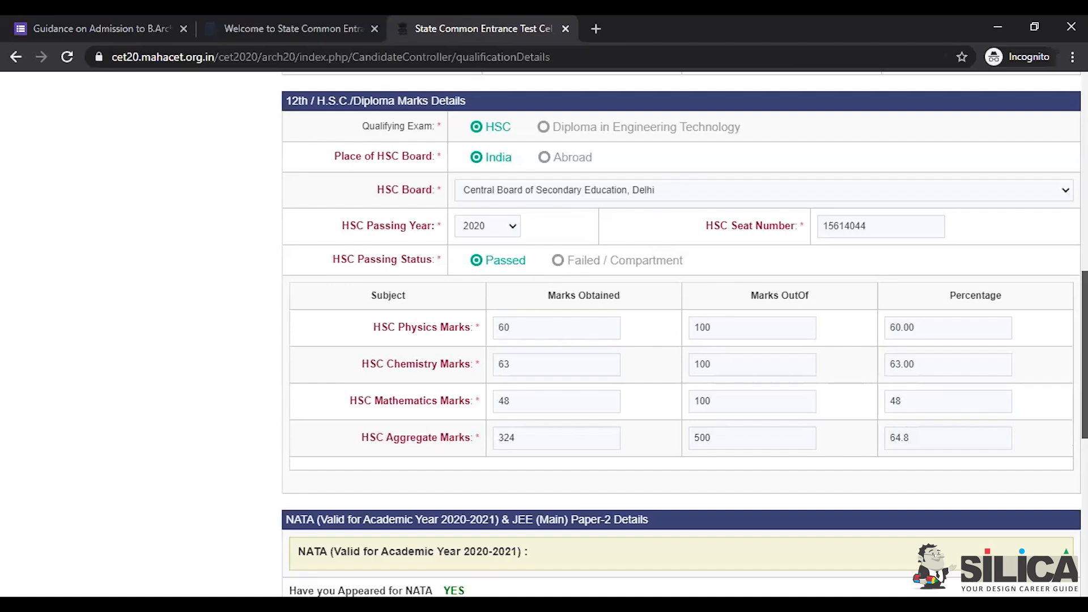
scroll(1084, 355, "down", 2)
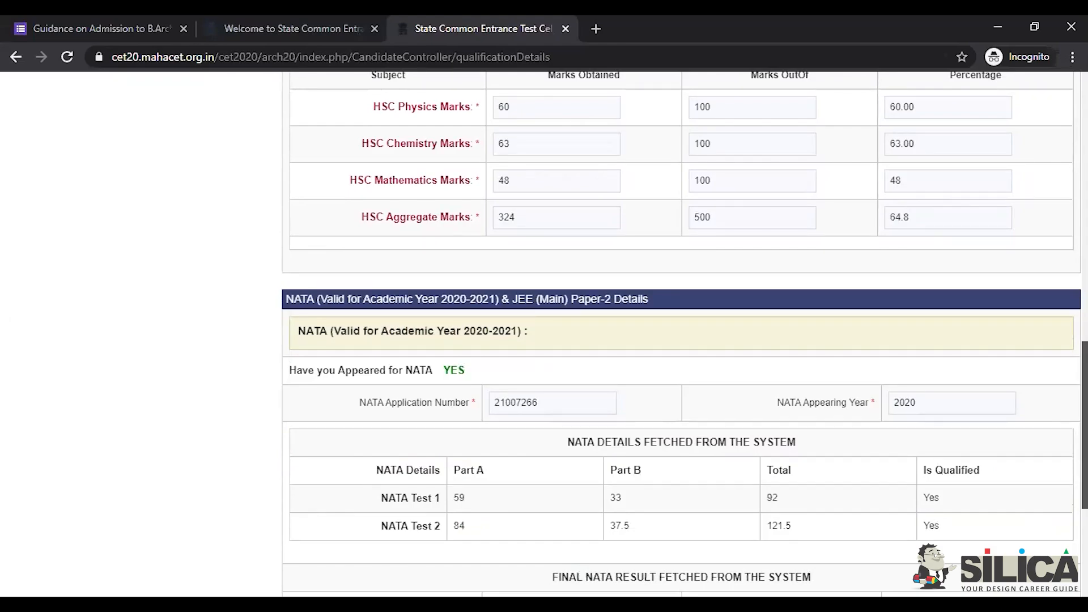
scroll(680, 332, "down", 3)
scroll(680, 331, "down", 1)
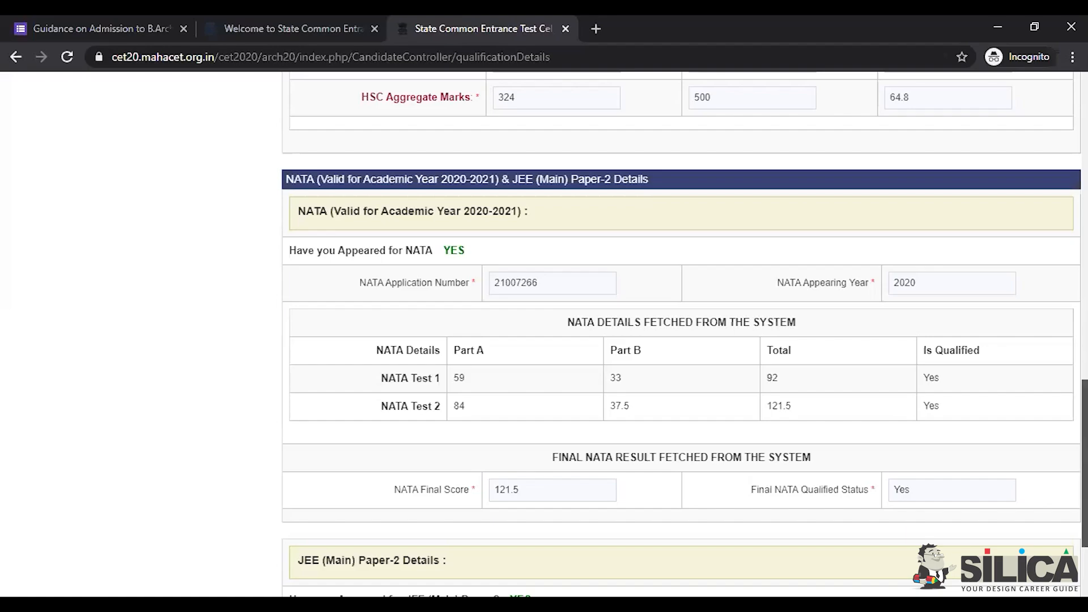
scroll(1083, 461, "down", 3)
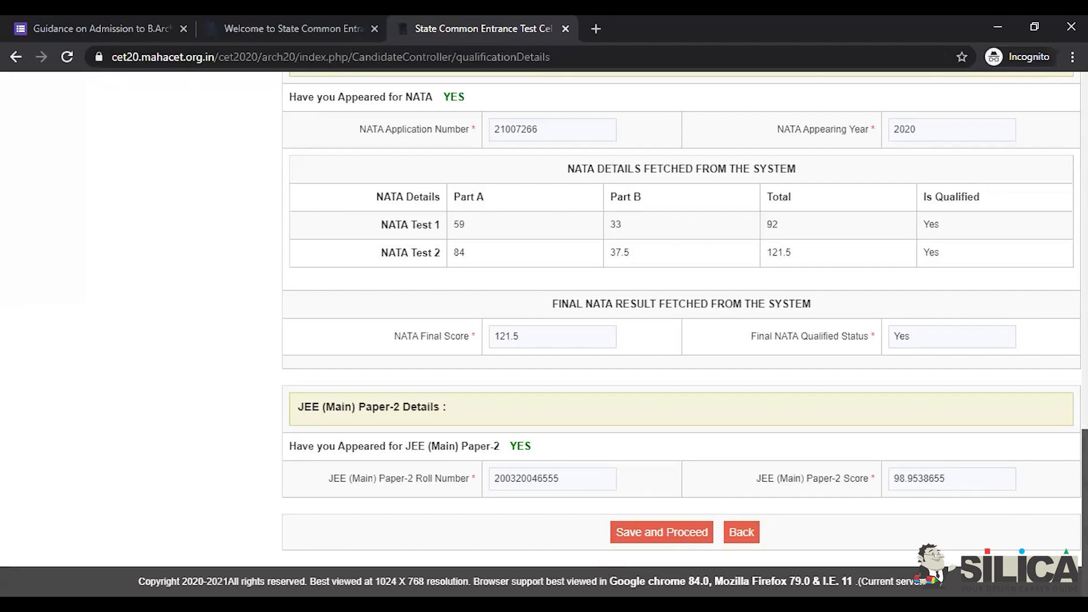
left_click_drag(1084, 510, 1084, 175)
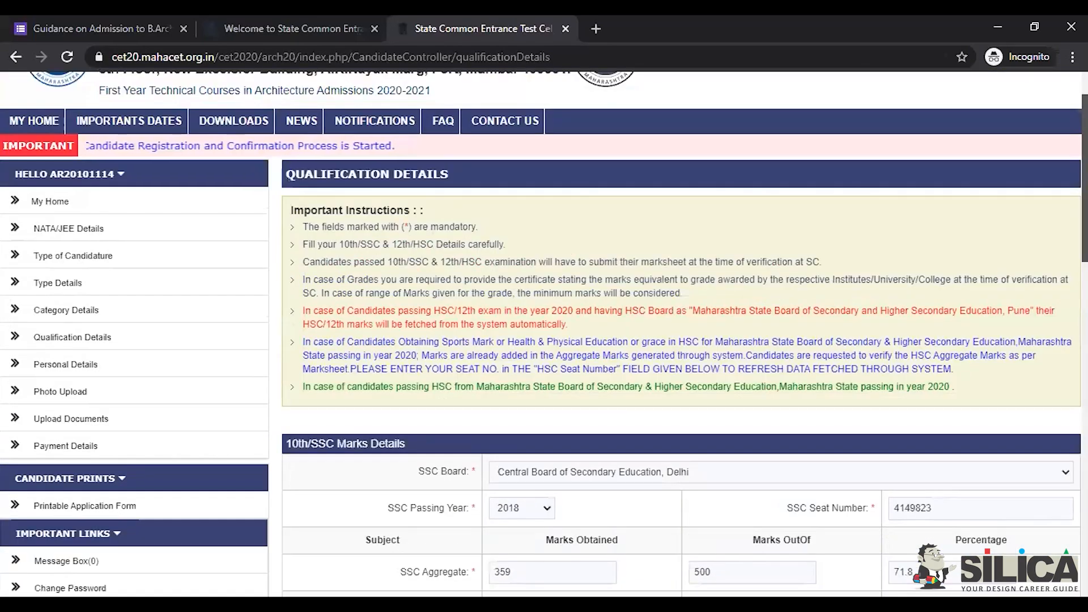
left_click(62, 366)
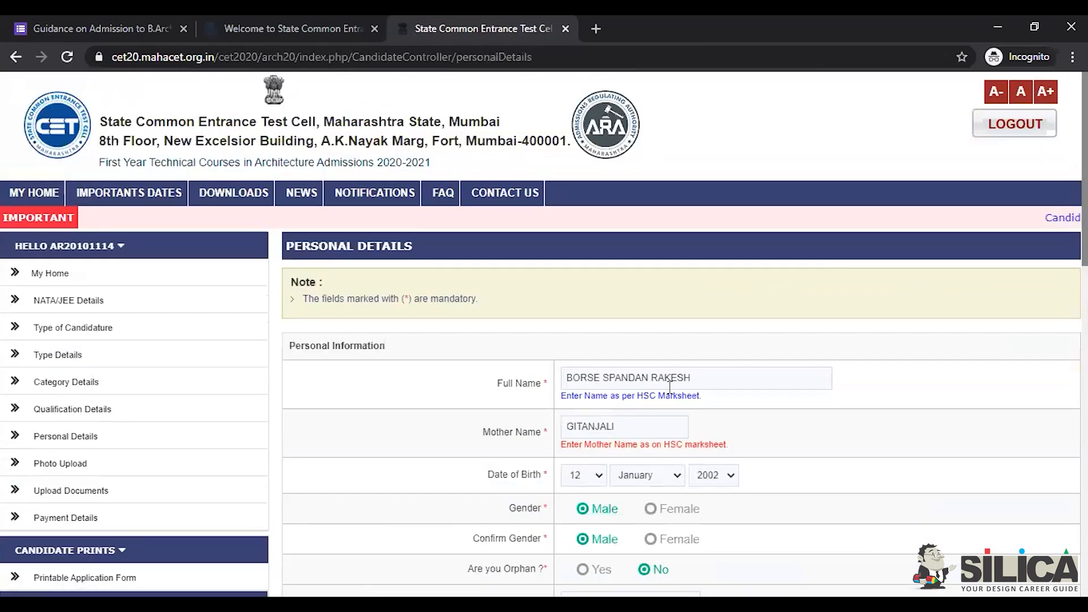
scroll(544, 334, "down", 4)
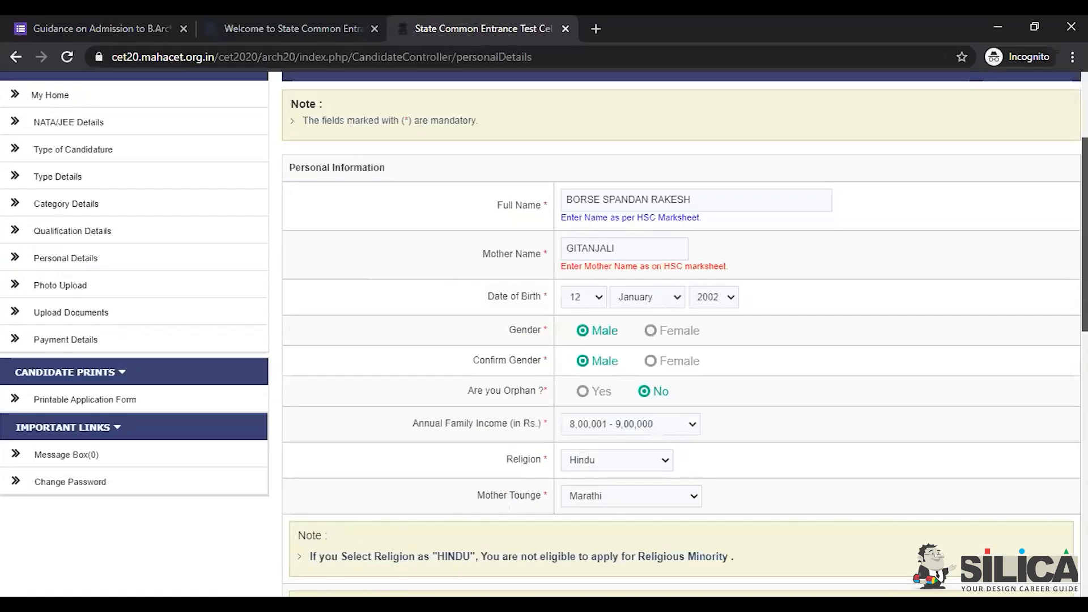
scroll(544, 334, "down", 2)
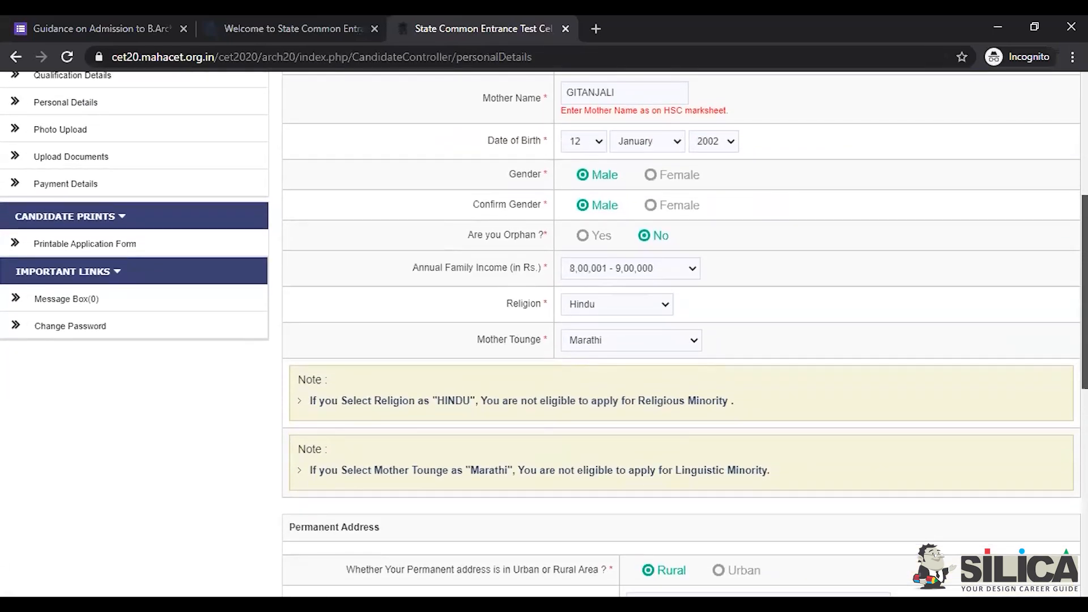
scroll(544, 334, "down", 3)
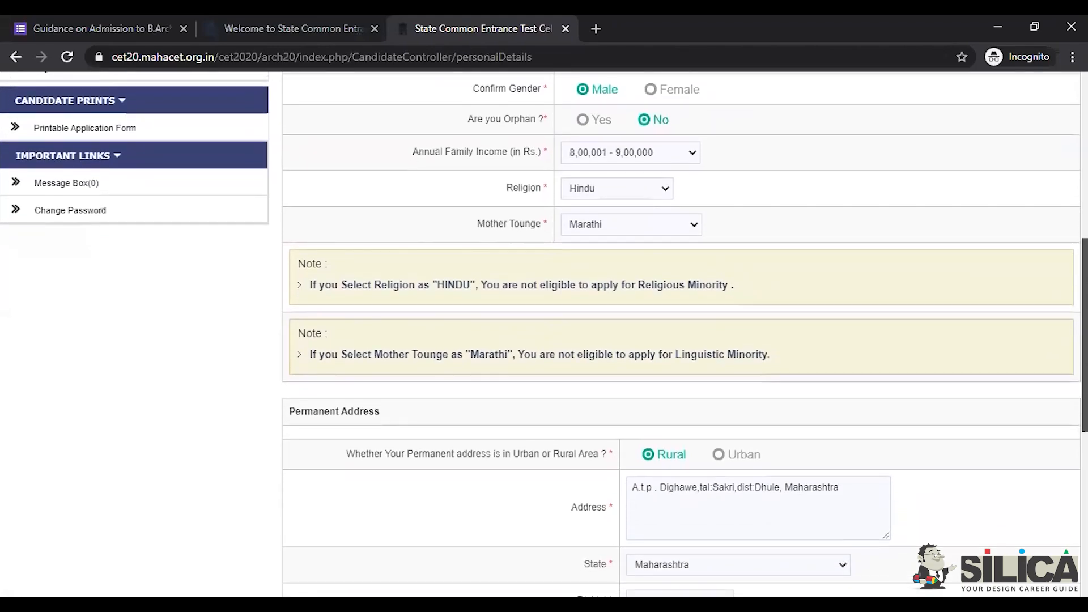
scroll(544, 334, "down", 2)
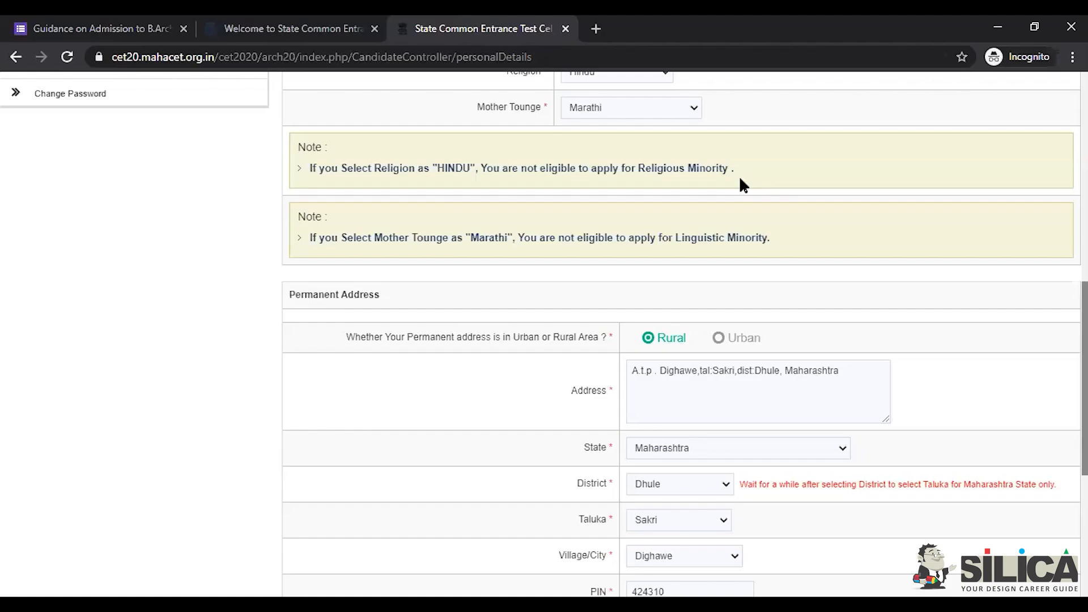
scroll(497, 204, "up", 2)
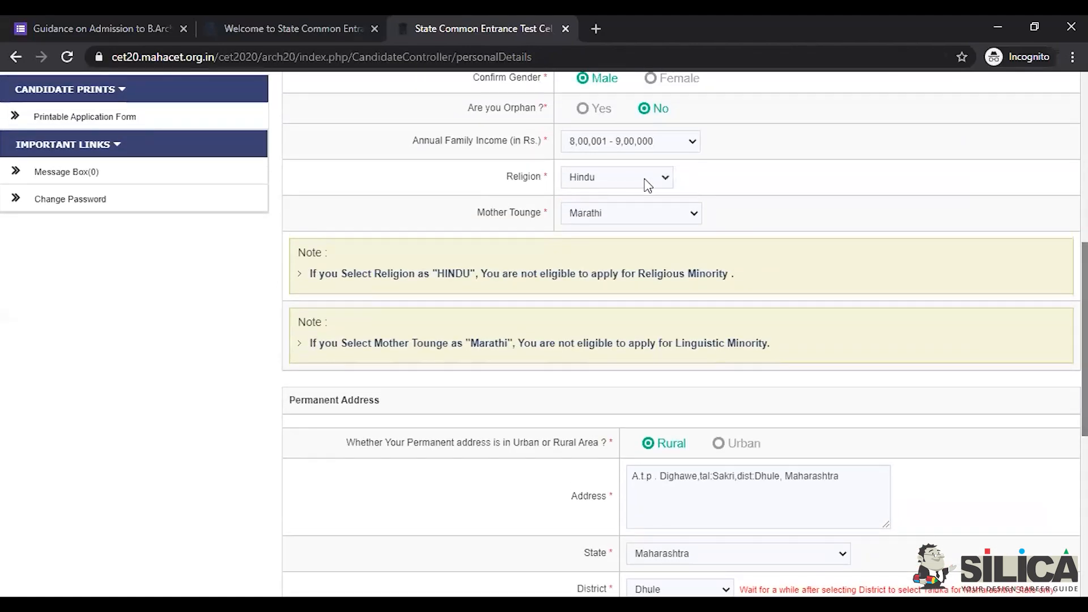
left_click(646, 184)
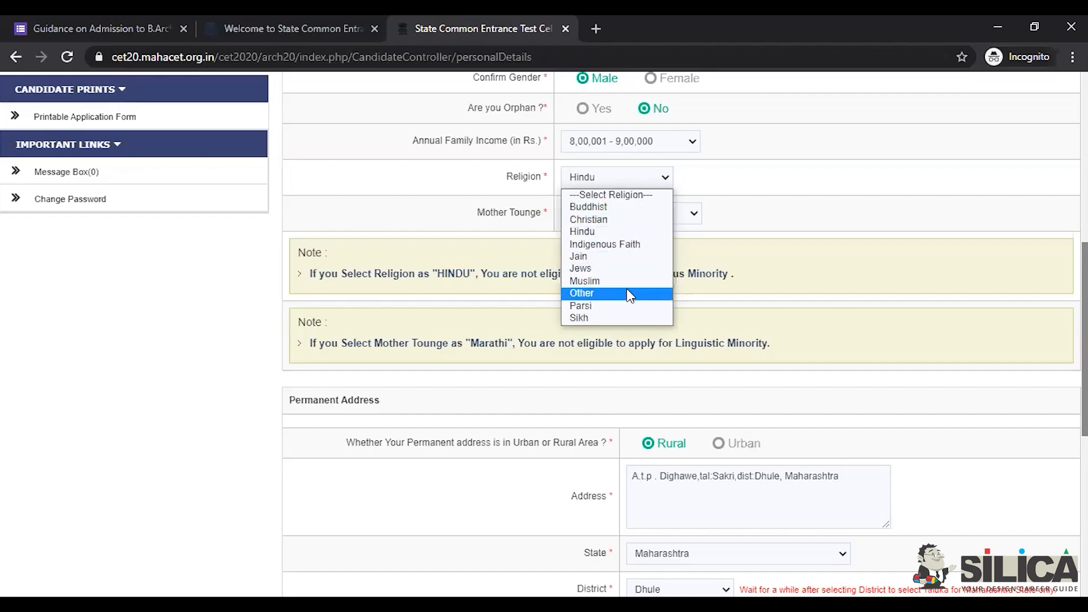
left_click(785, 183)
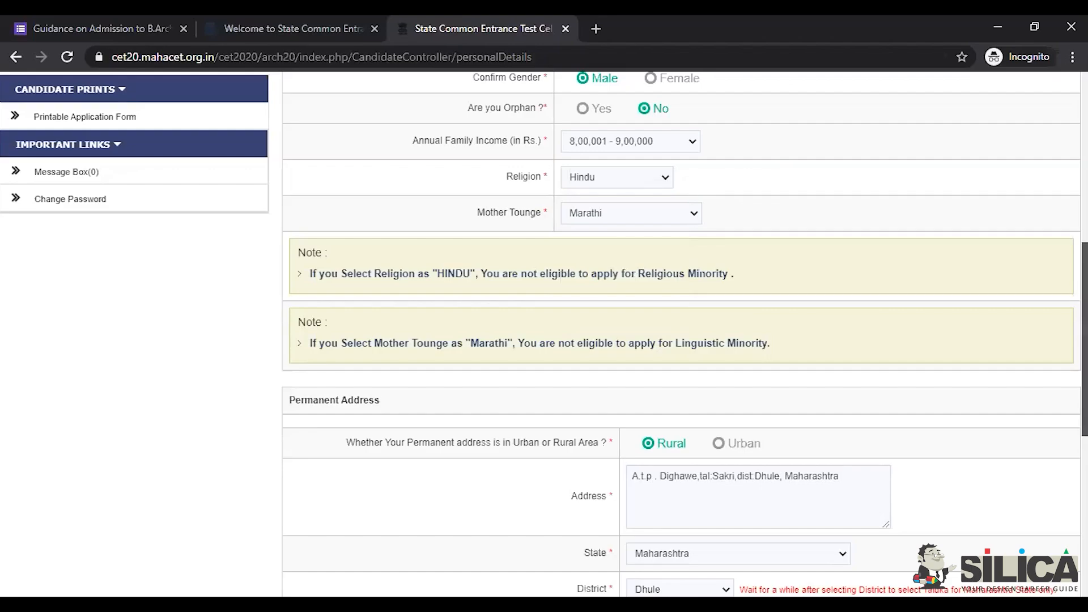
scroll(680, 340, "down", 3)
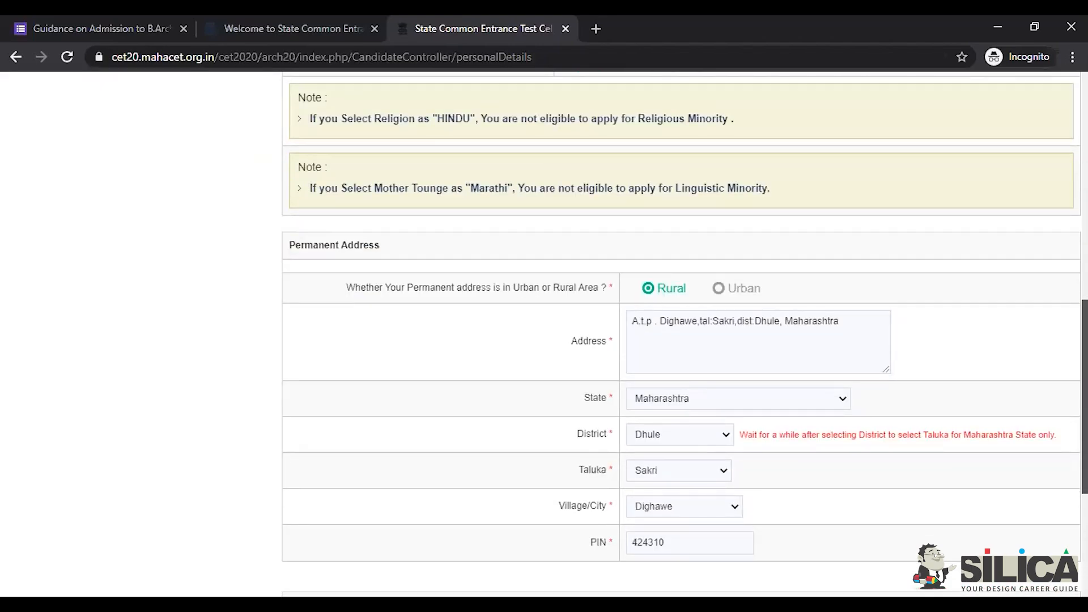
scroll(680, 340, "down", 1)
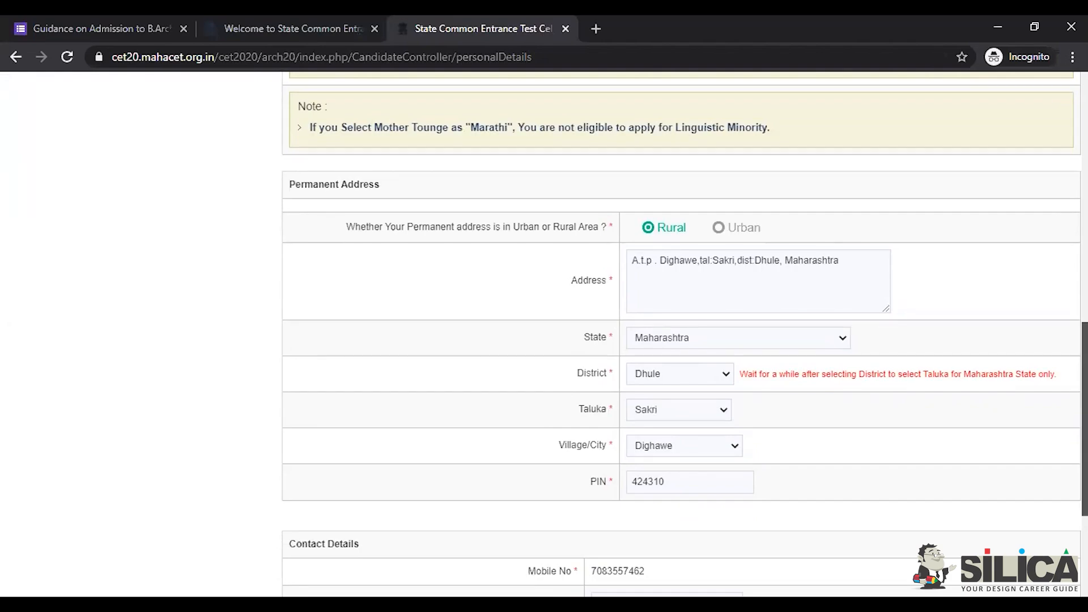
scroll(681, 340, "down", 1)
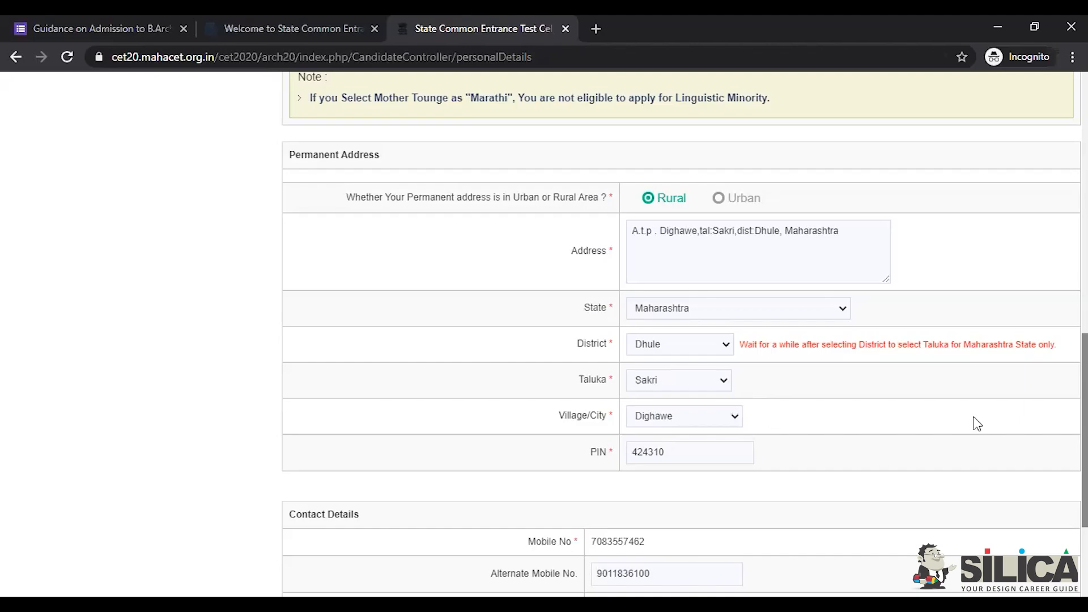
scroll(680, 335, "down", 2)
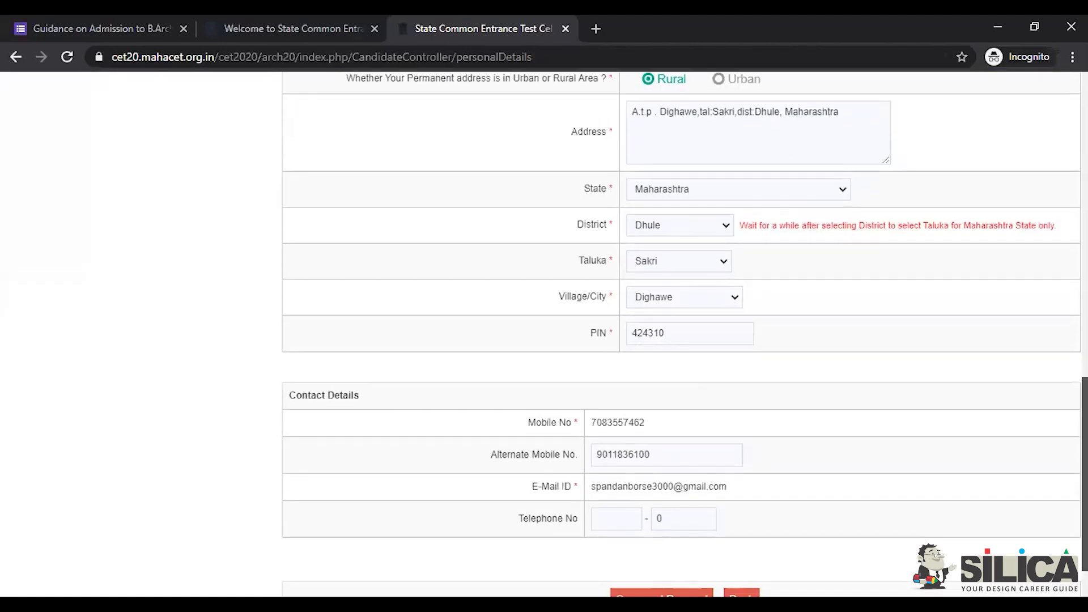
scroll(680, 334, "down", 1)
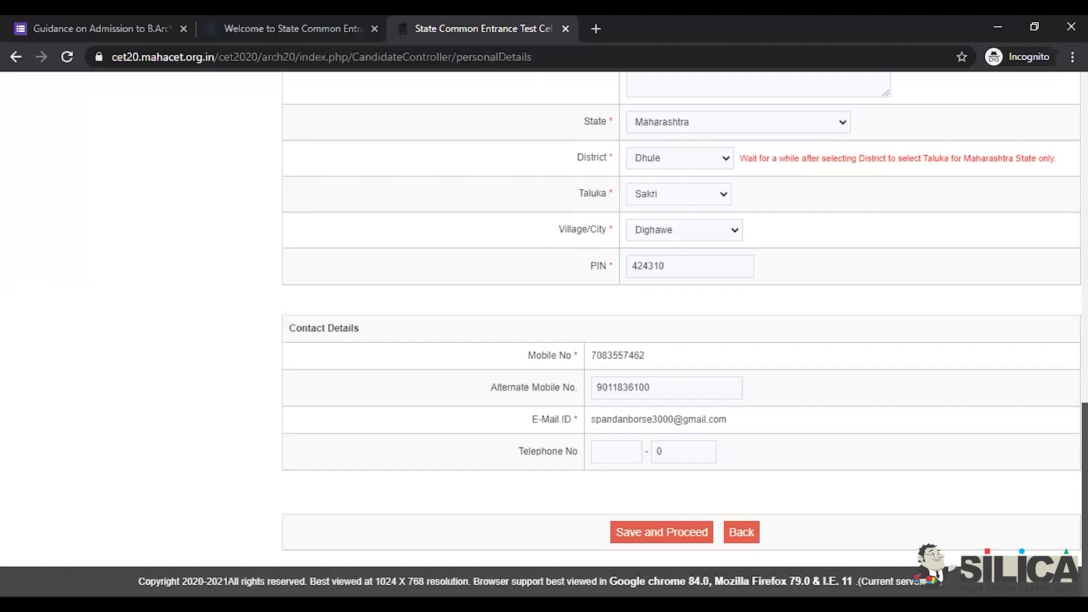
scroll(1055, 208, "up", 10)
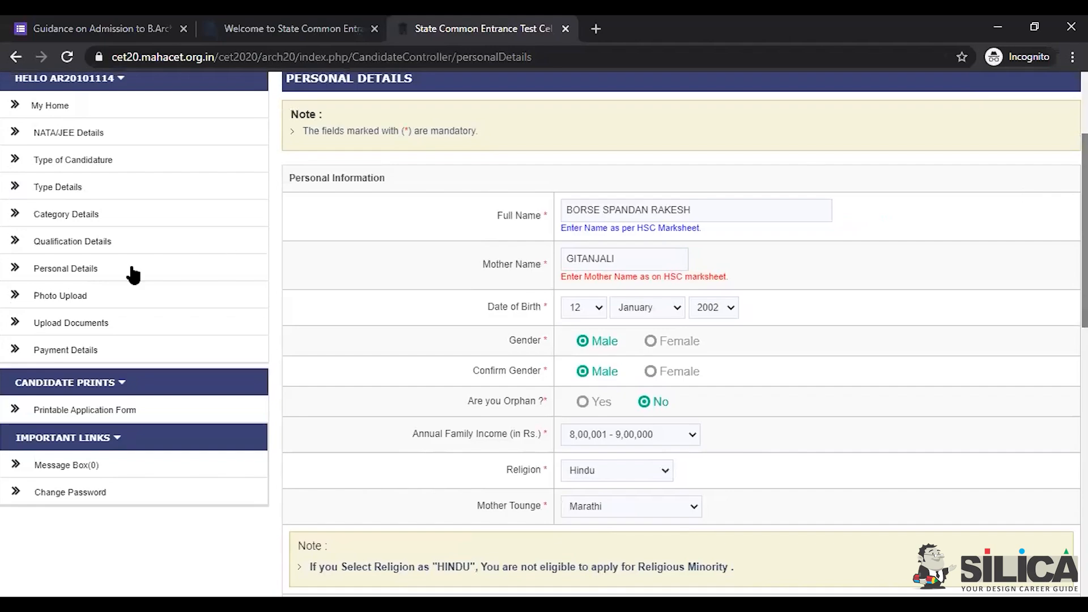
Step: Open Photo Upload, showing the 3.5 x 4.5 cm, under-50KB JPG/GIF/PNG requirements
left_click(88, 300)
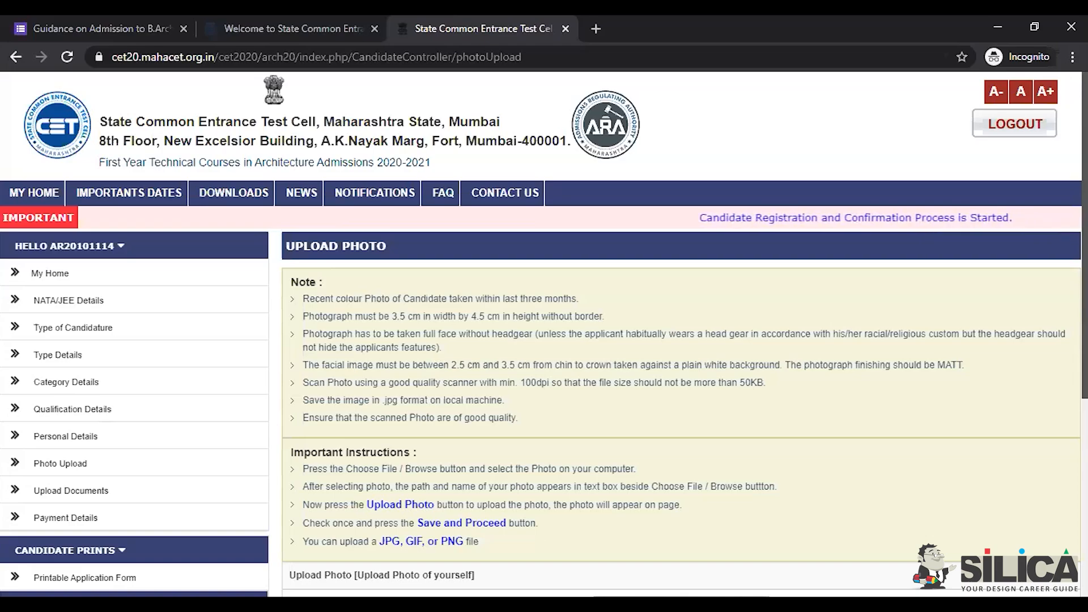
Step: Open Upload Documents and scroll the table to see green ticks on all seven documents
left_click(93, 500)
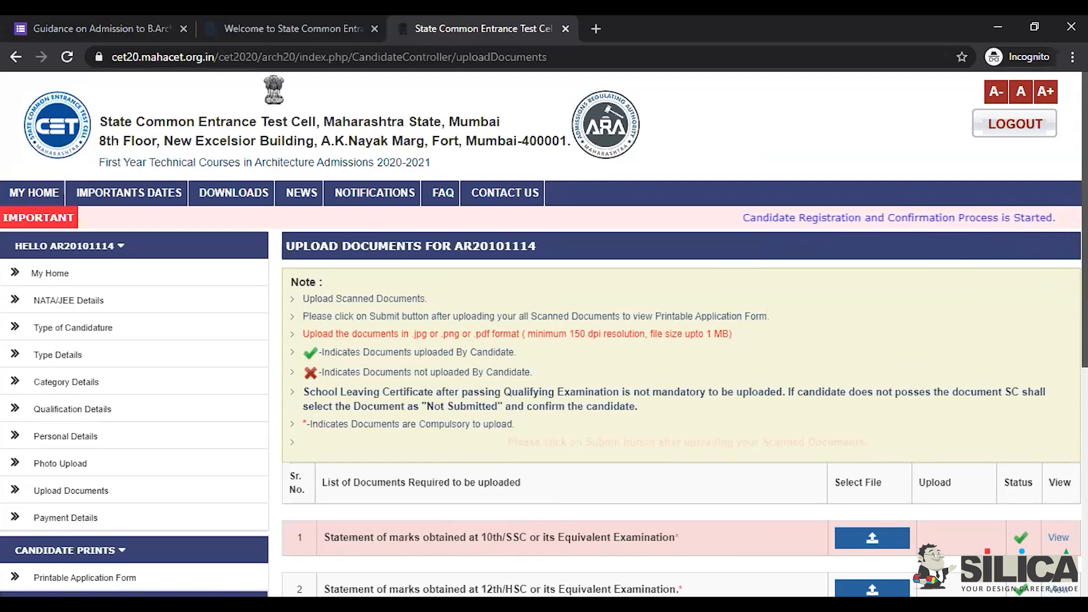
scroll(544, 335, "down", 2)
scroll(545, 333, "down", 3)
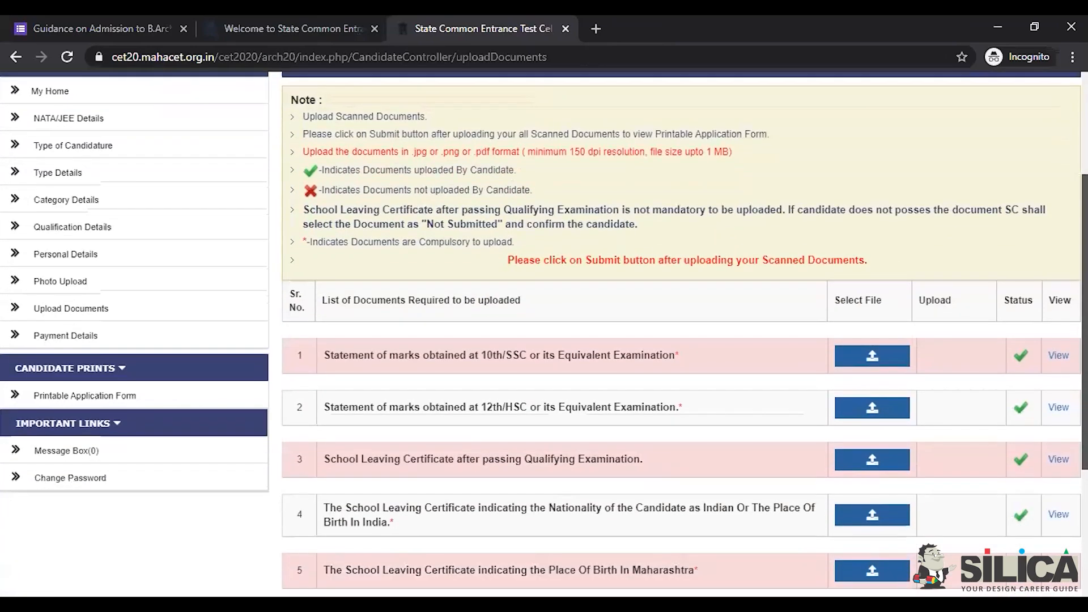
scroll(545, 333, "down", 1)
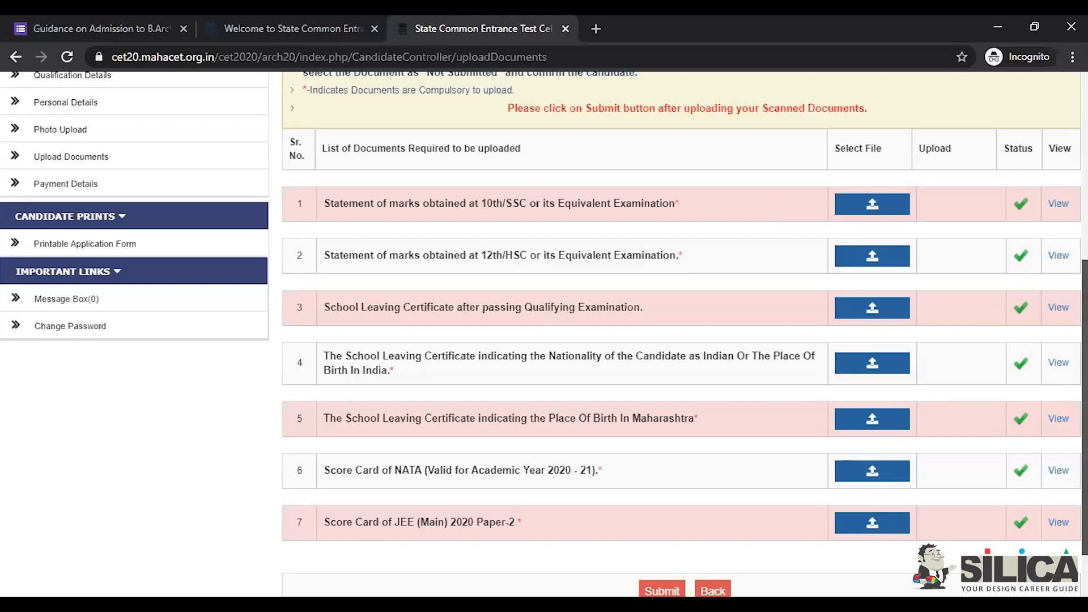
scroll(680, 340, "up", 3)
scroll(553, 282, "up", 1)
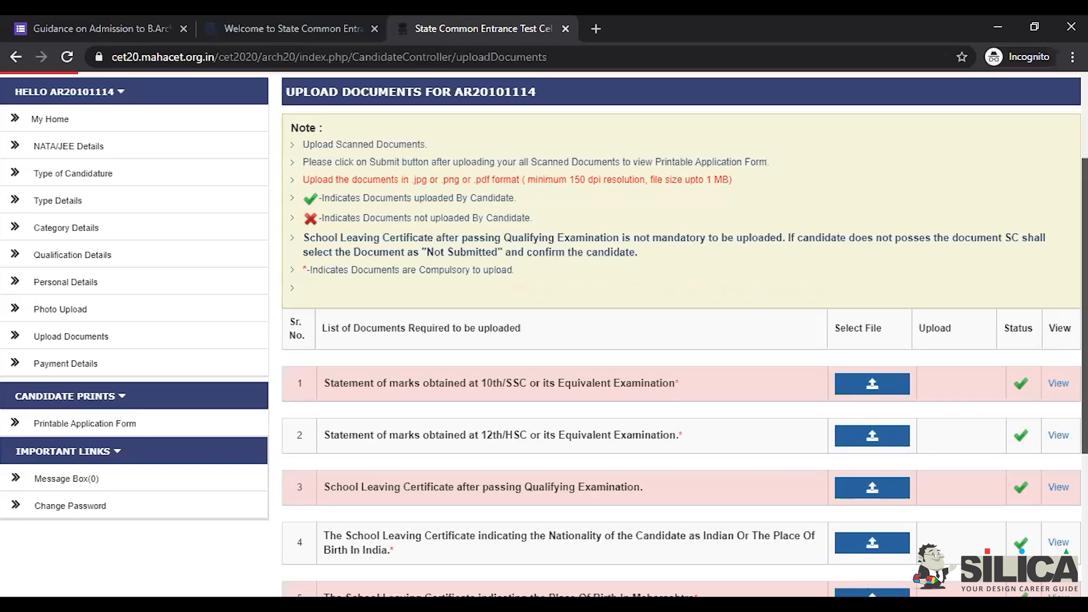
scroll(679, 334, "down", 4)
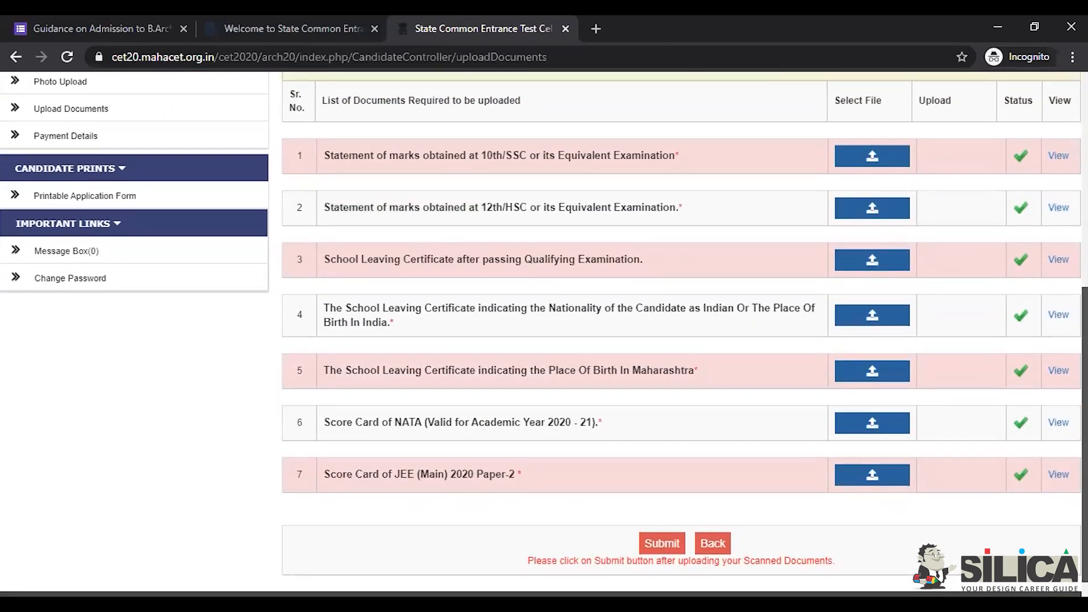
scroll(162, 297, "up", 3)
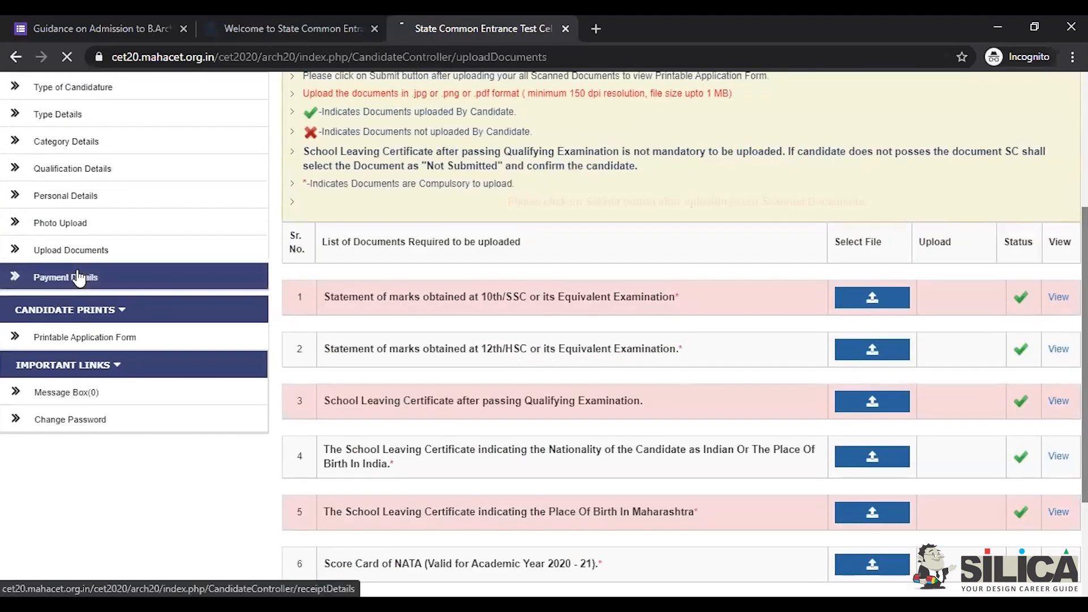
left_click(78, 276)
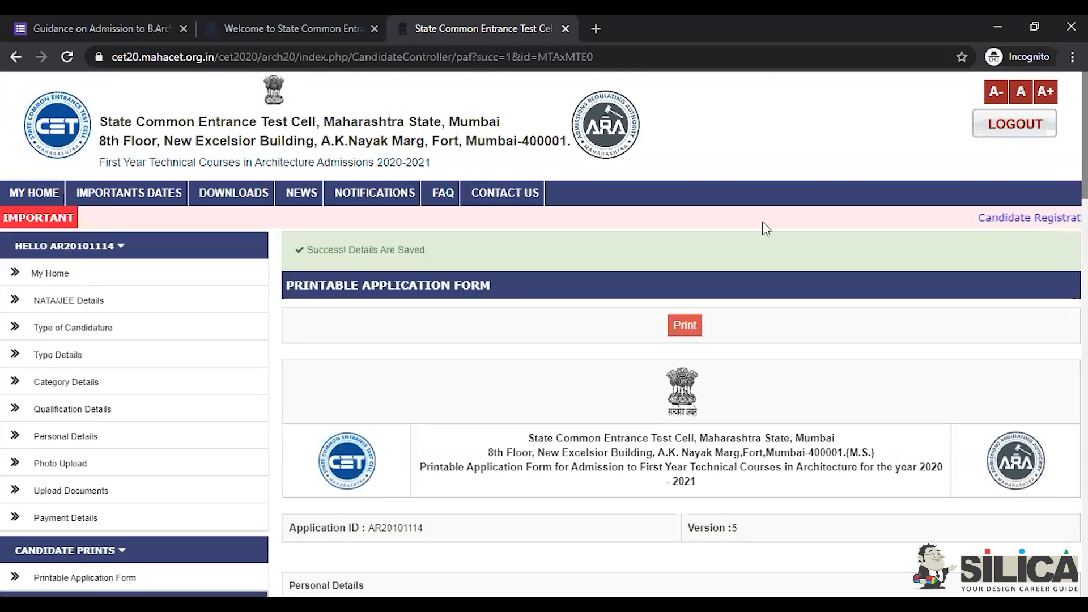
scroll(543, 334, "down", 3)
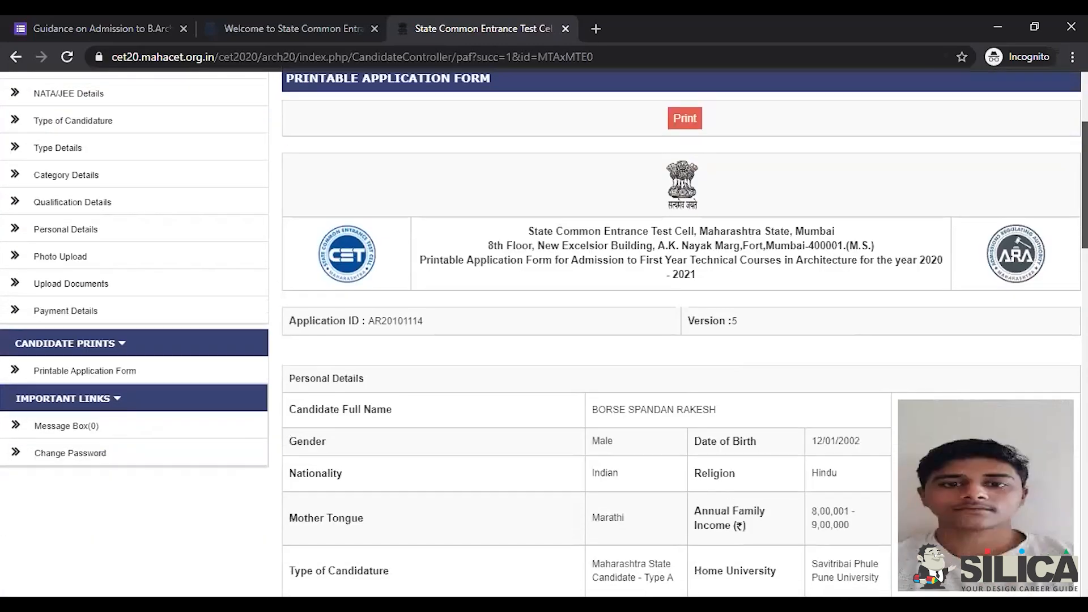
scroll(684, 333, "down", 7)
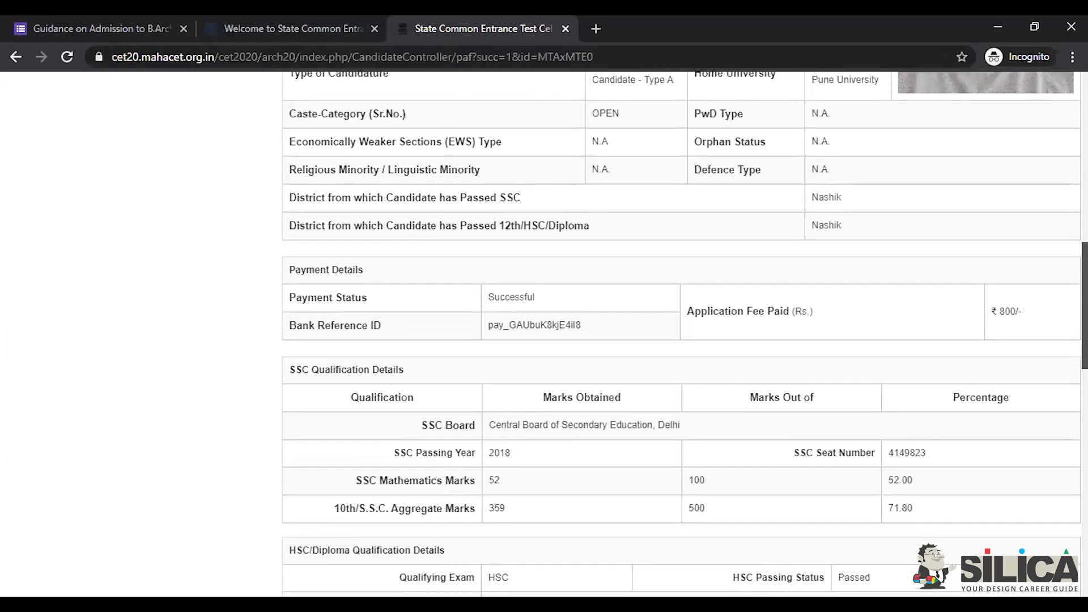
scroll(684, 333, "down", 4)
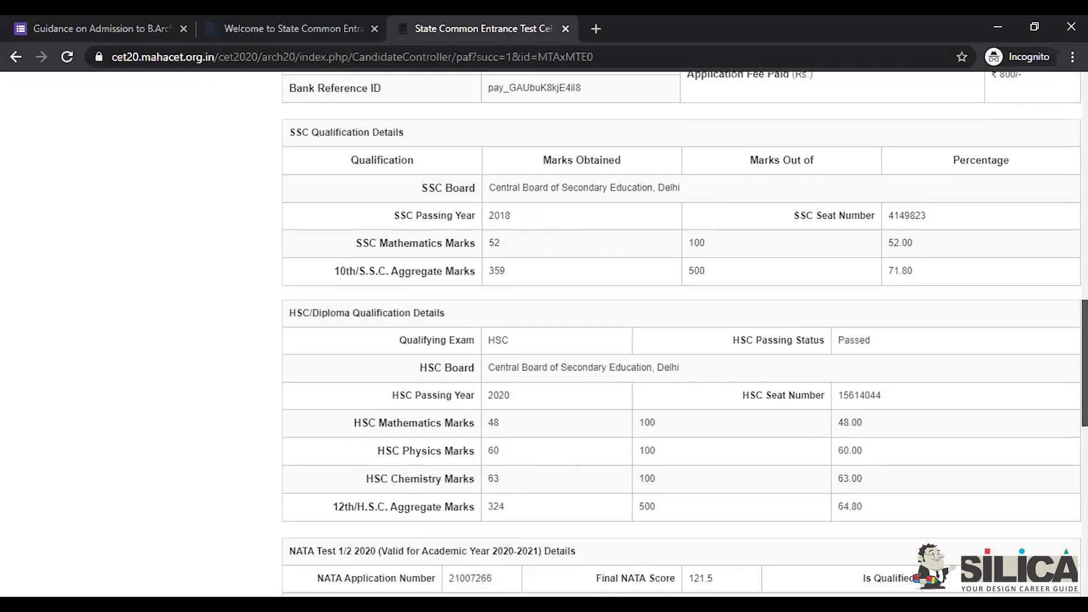
scroll(684, 333, "down", 1)
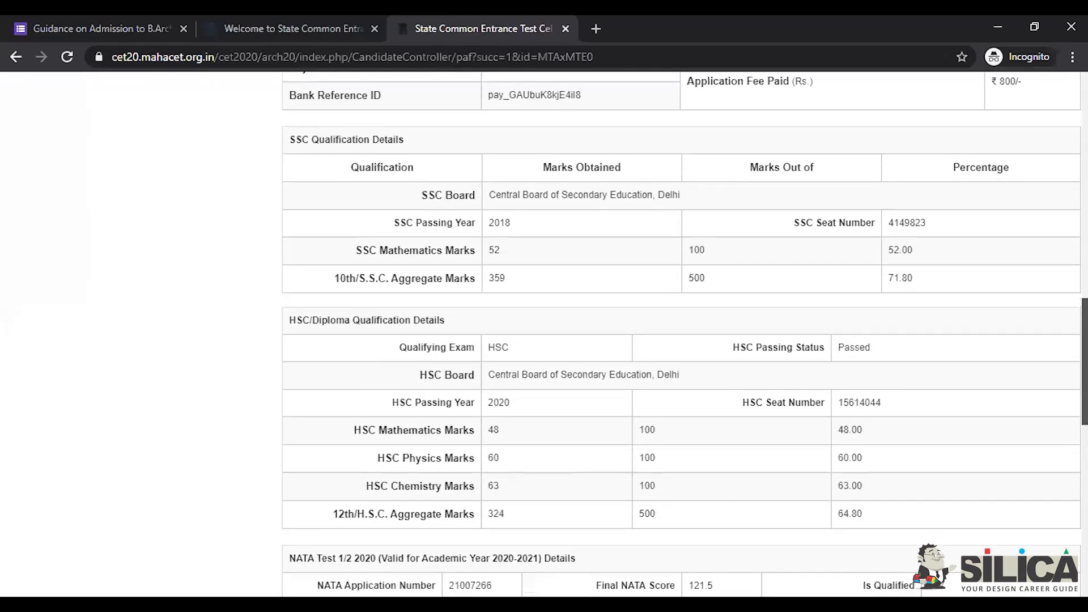
scroll(683, 333, "down", 2)
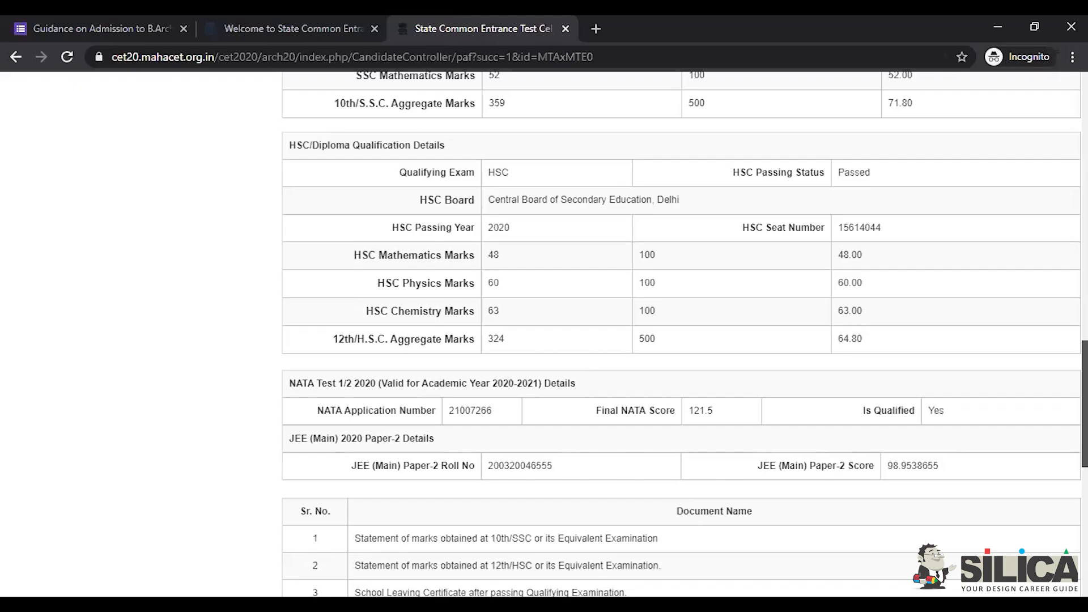
scroll(684, 333, "down", 2)
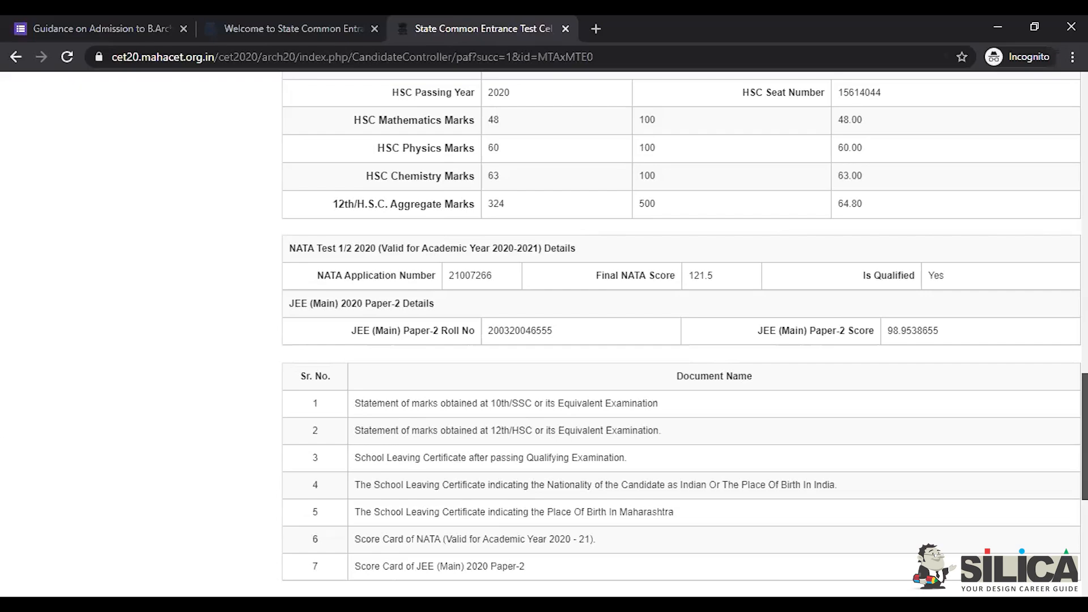
scroll(680, 334, "up", 5)
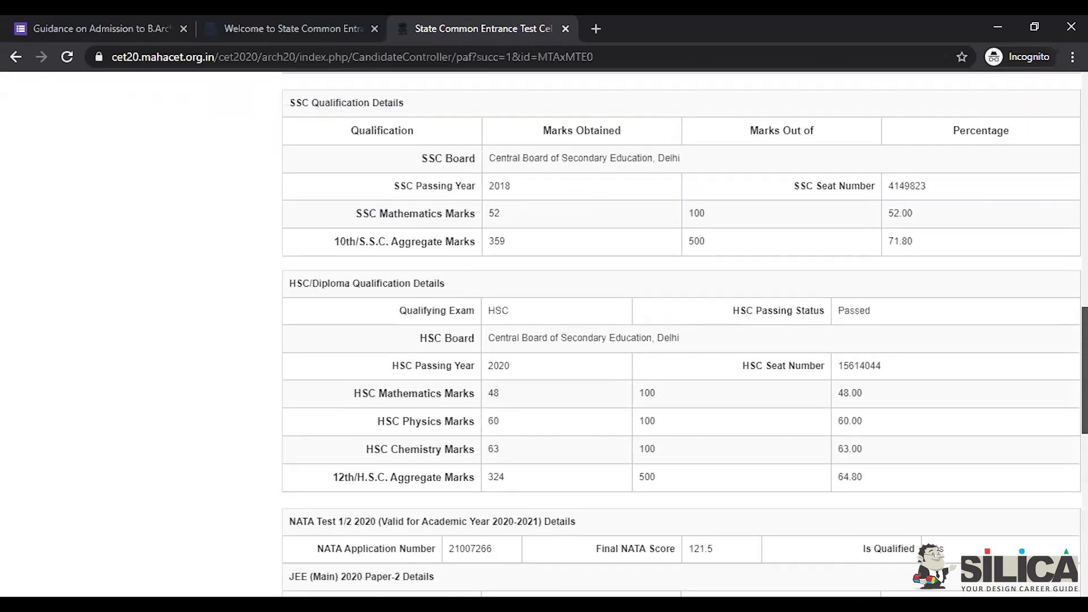
scroll(680, 333, "down", 10)
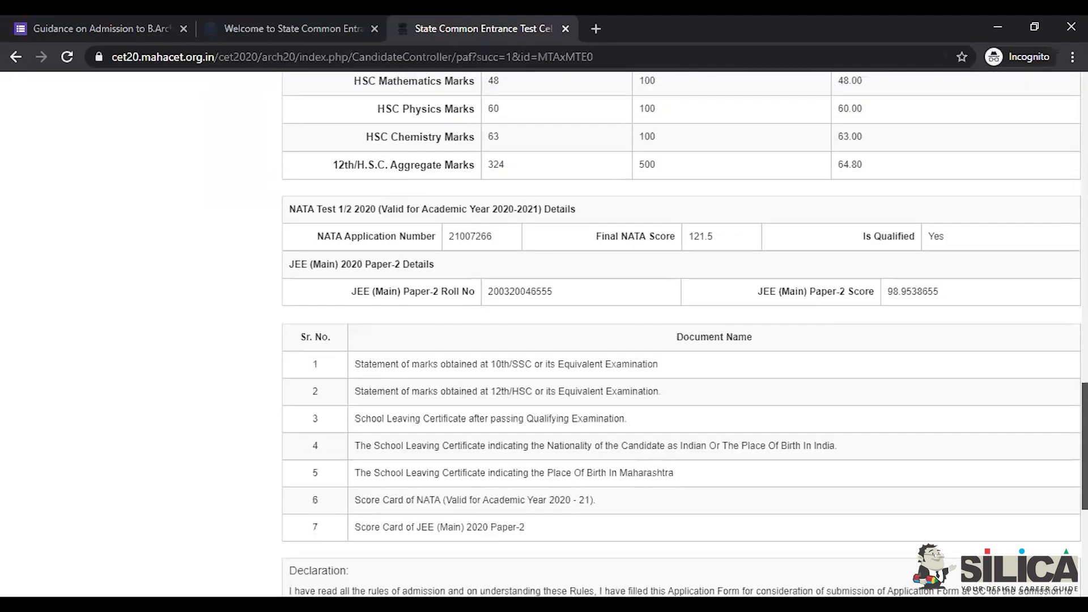
scroll(680, 334, "down", 1)
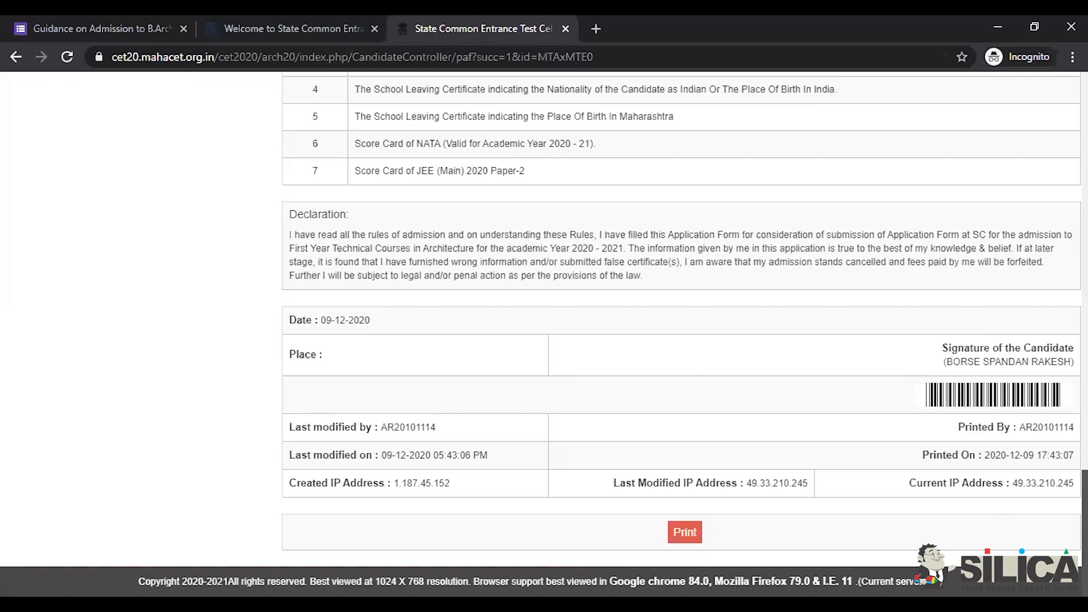
scroll(293, 248, "up", 4)
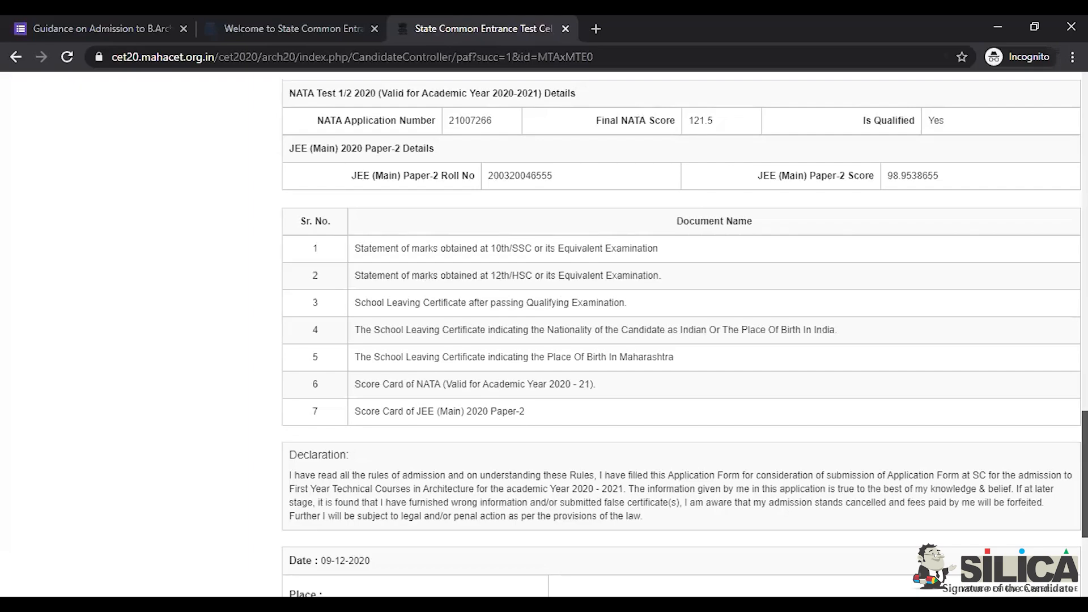
scroll(680, 340, "down", 4)
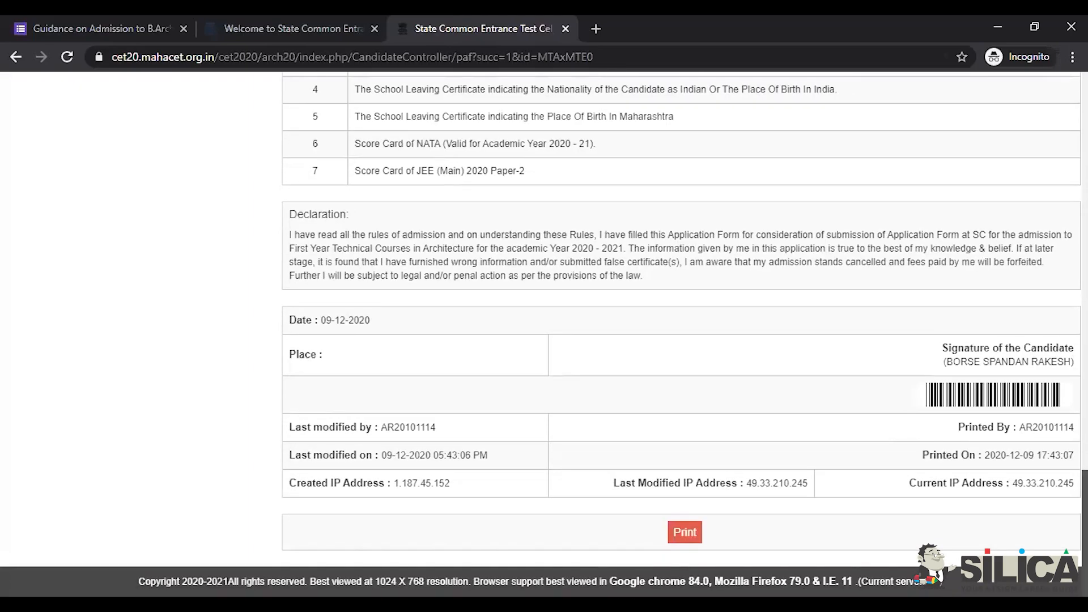
left_click(685, 533)
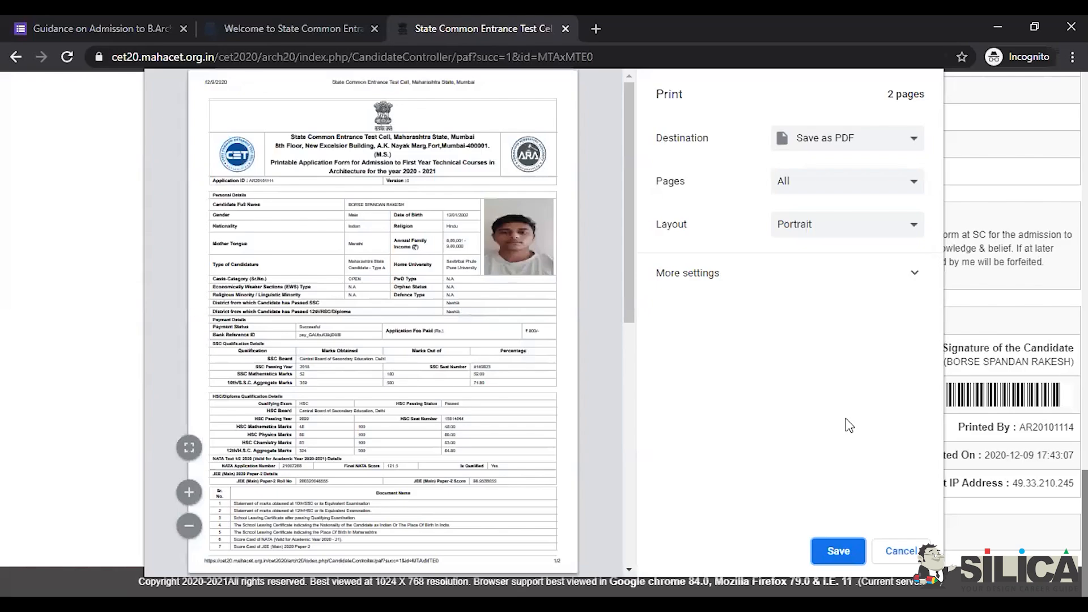
left_click(904, 551)
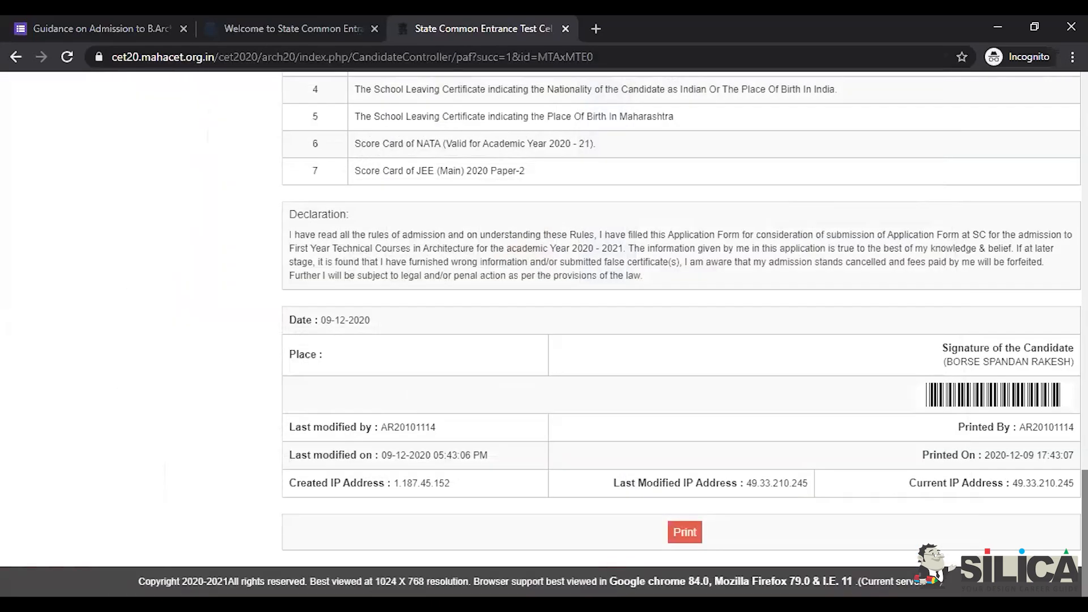
Step: Leave the printable form for the My Home page showing the application-unlock instructions
scroll(680, 334, "up", 15)
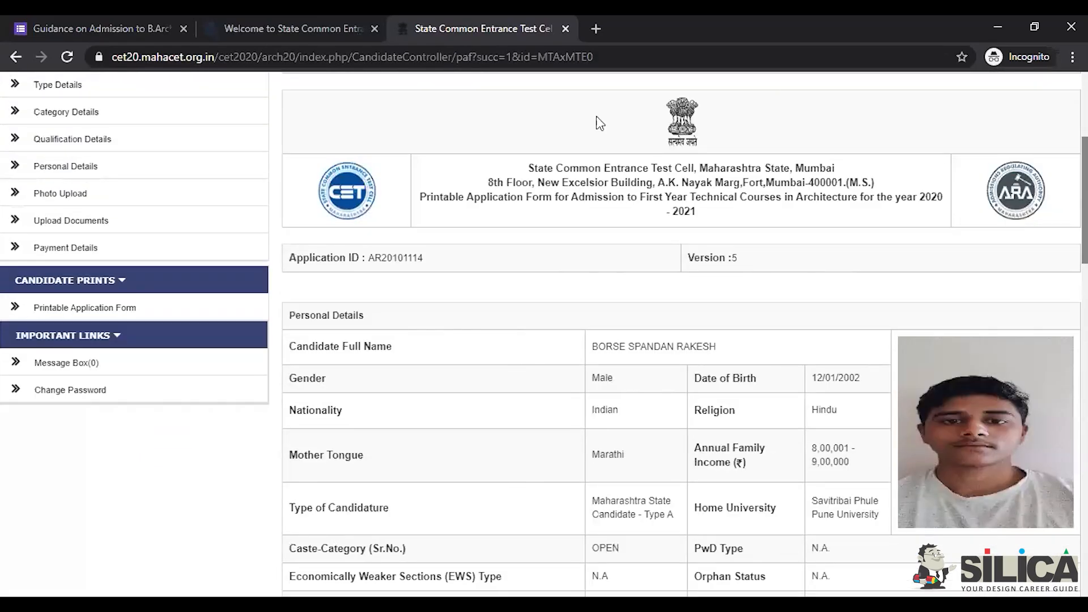
scroll(801, 105, "up", 5)
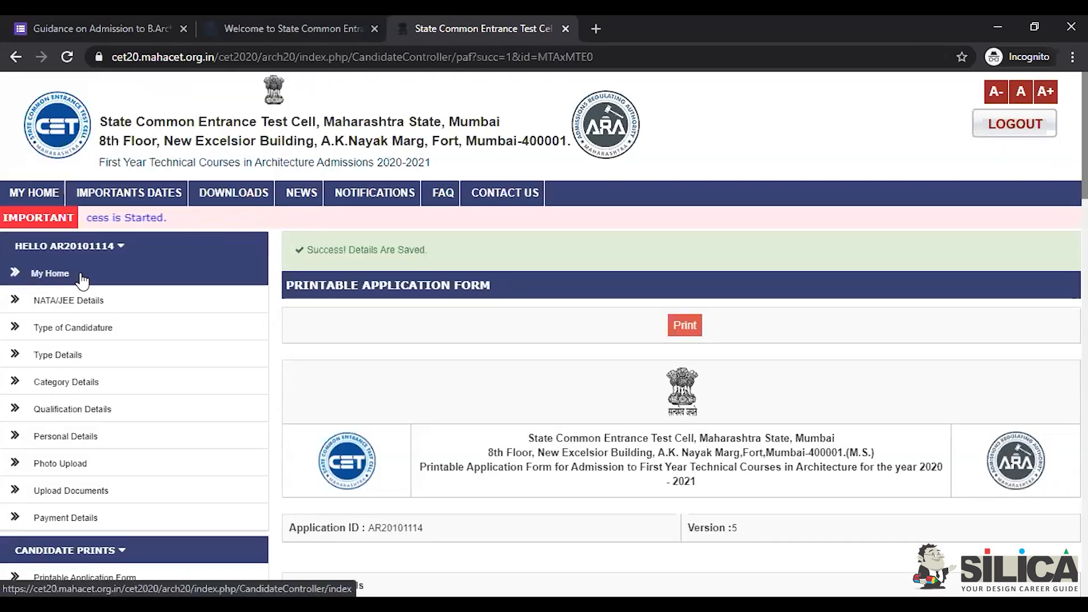
left_click(56, 278)
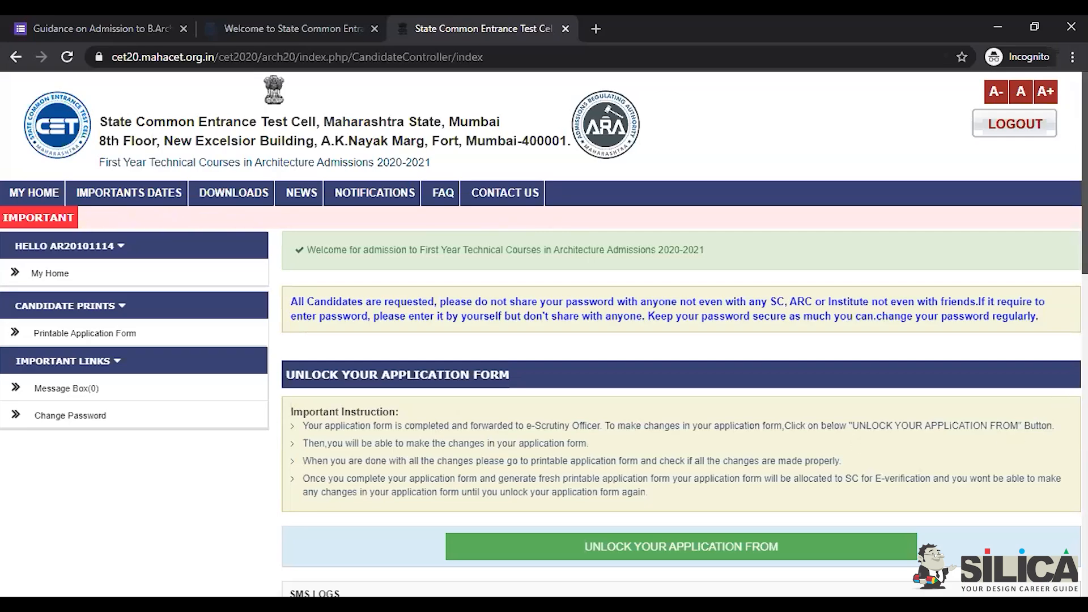
scroll(545, 334, "down", 1)
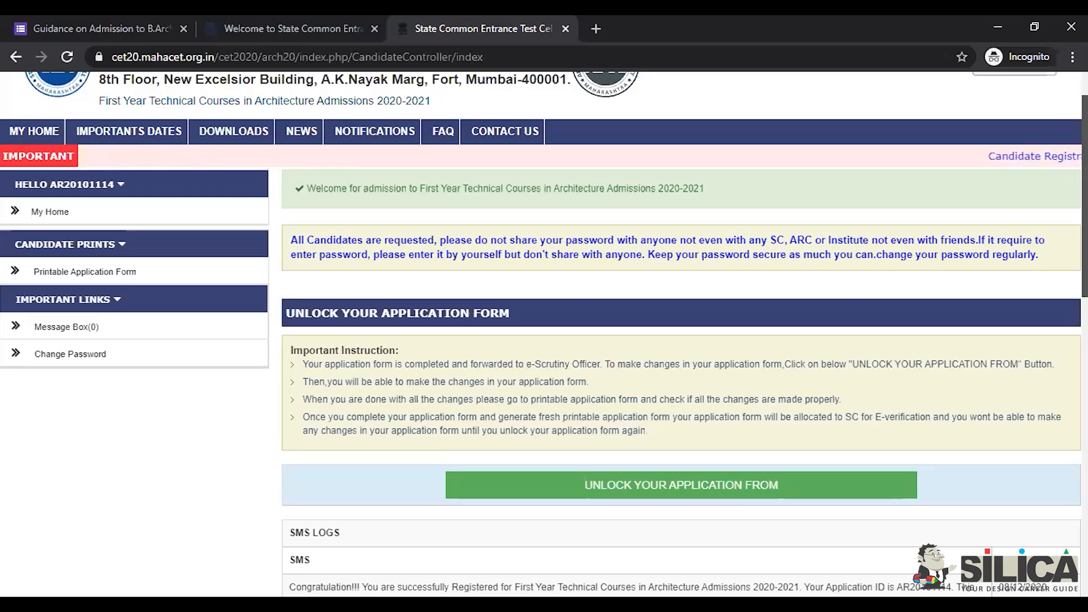
scroll(545, 333, "down", 3)
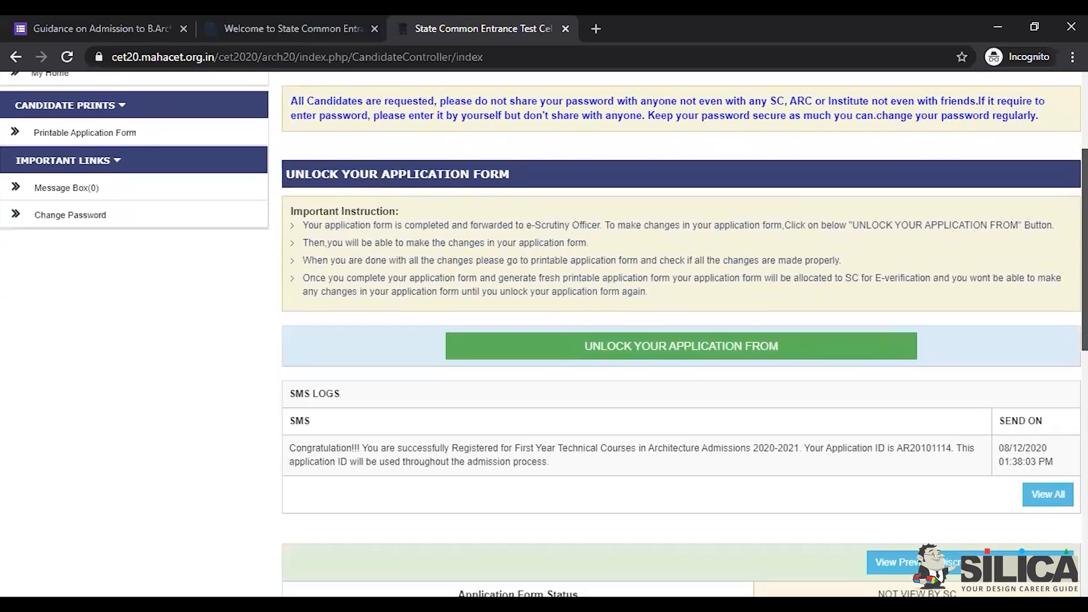
scroll(544, 333, "down", 3)
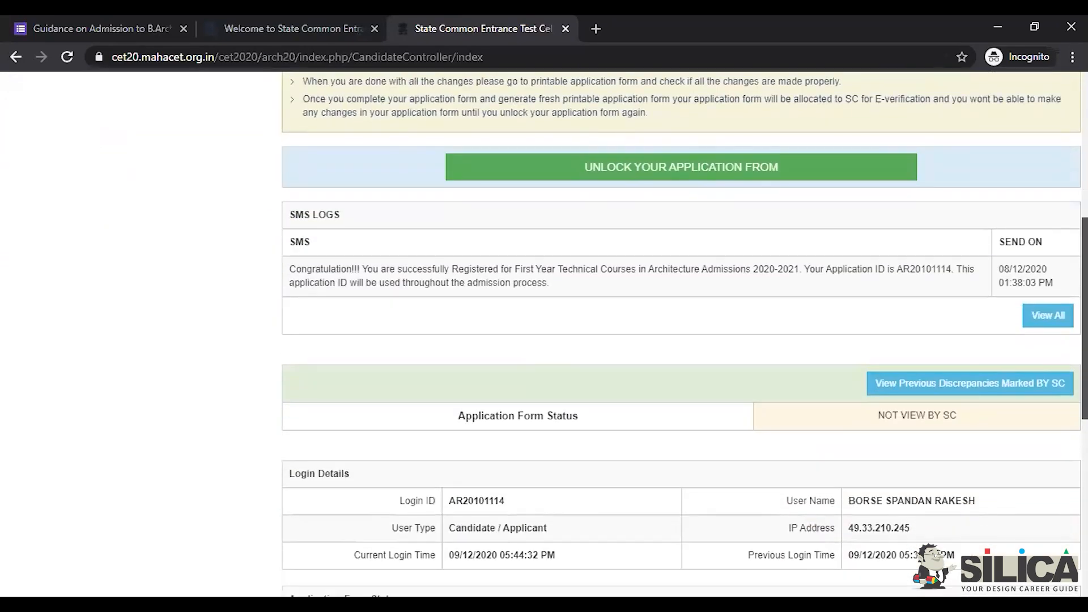
scroll(545, 333, "down", 4)
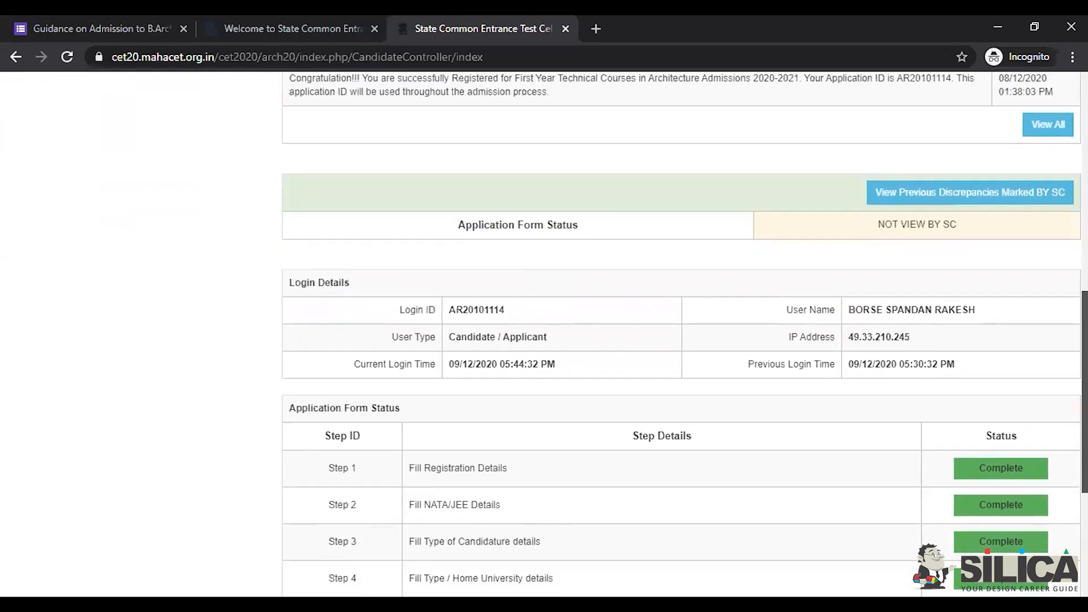
scroll(545, 333, "down", 3)
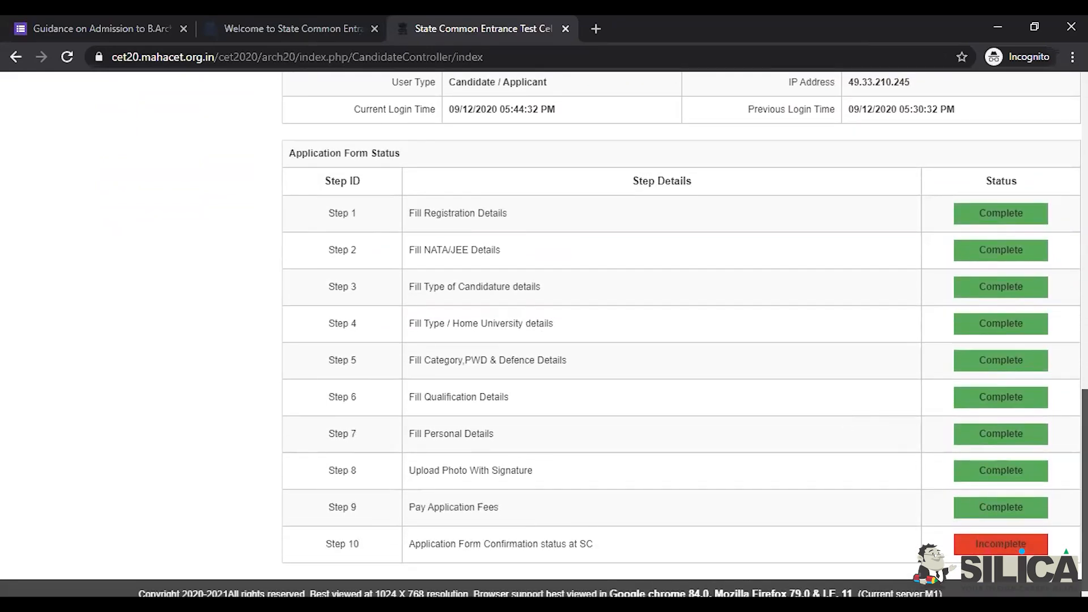
scroll(544, 334, "down", 1)
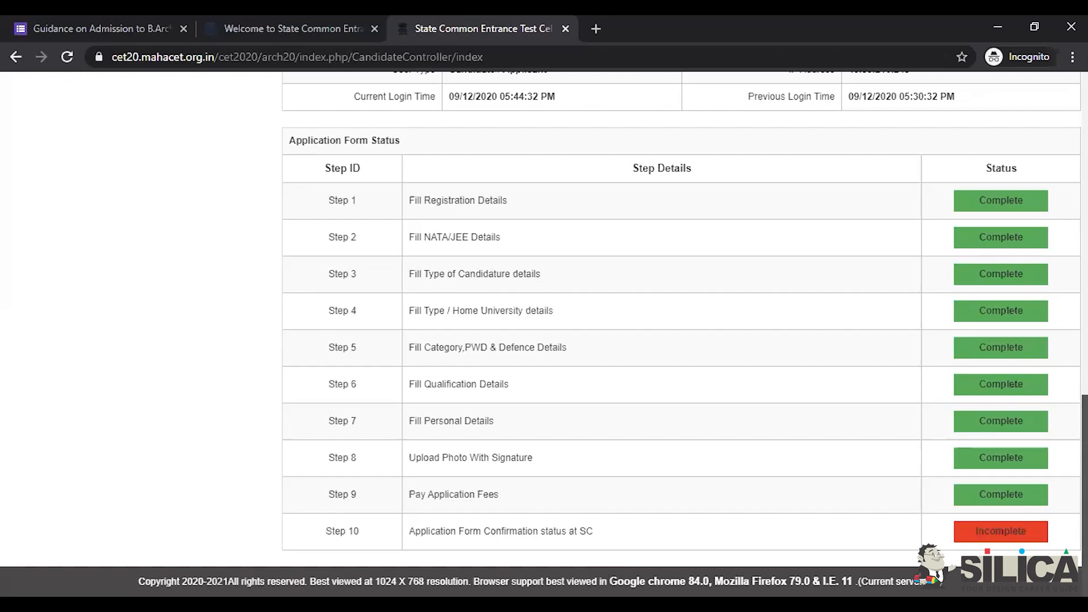
scroll(679, 334, "up", 10)
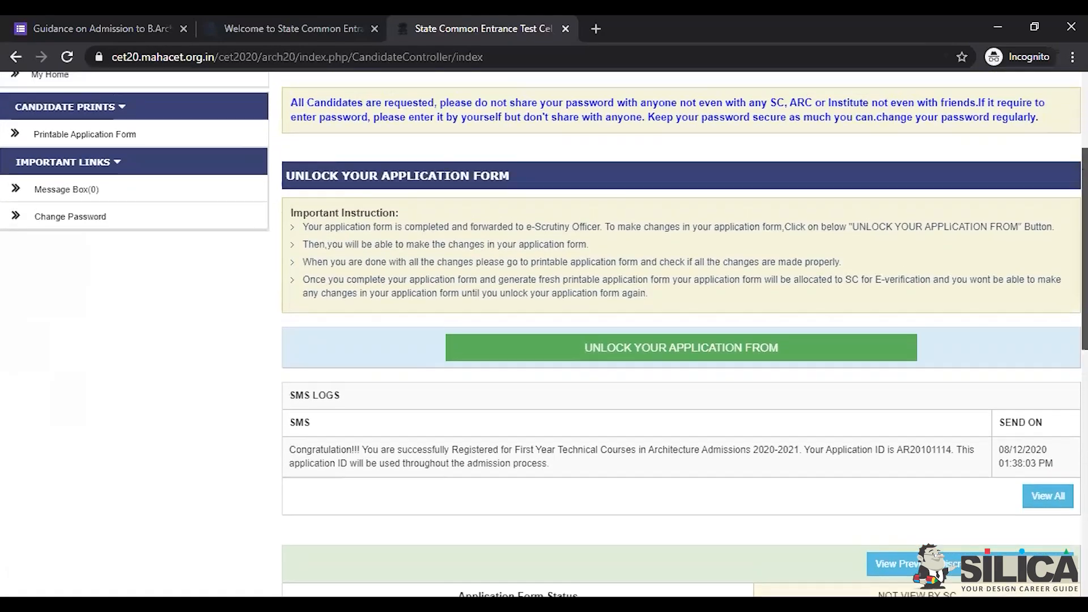
scroll(680, 334, "up", 3)
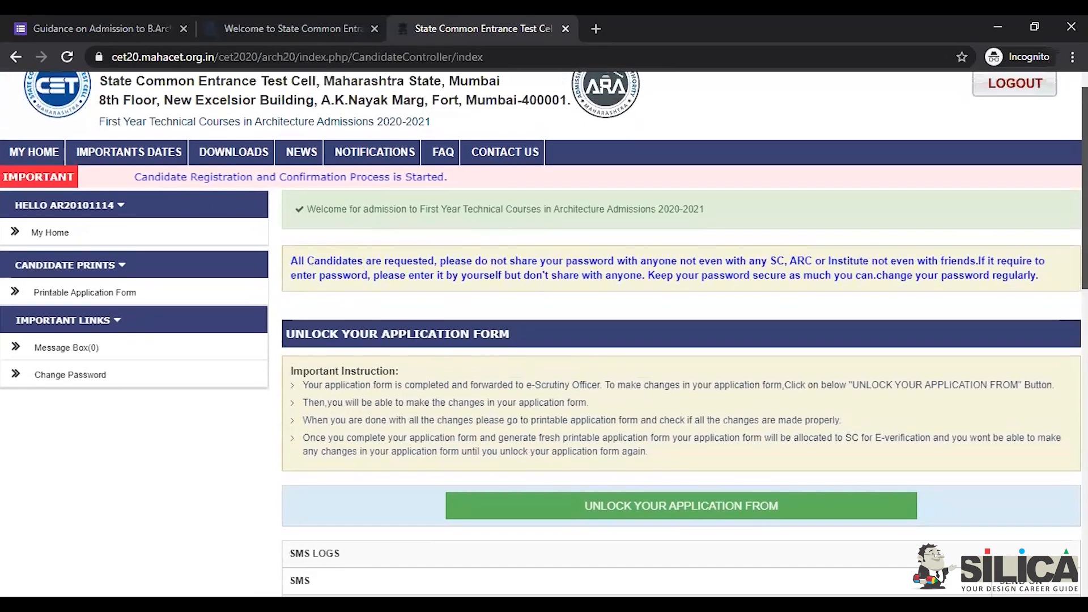
scroll(679, 334, "up", 1)
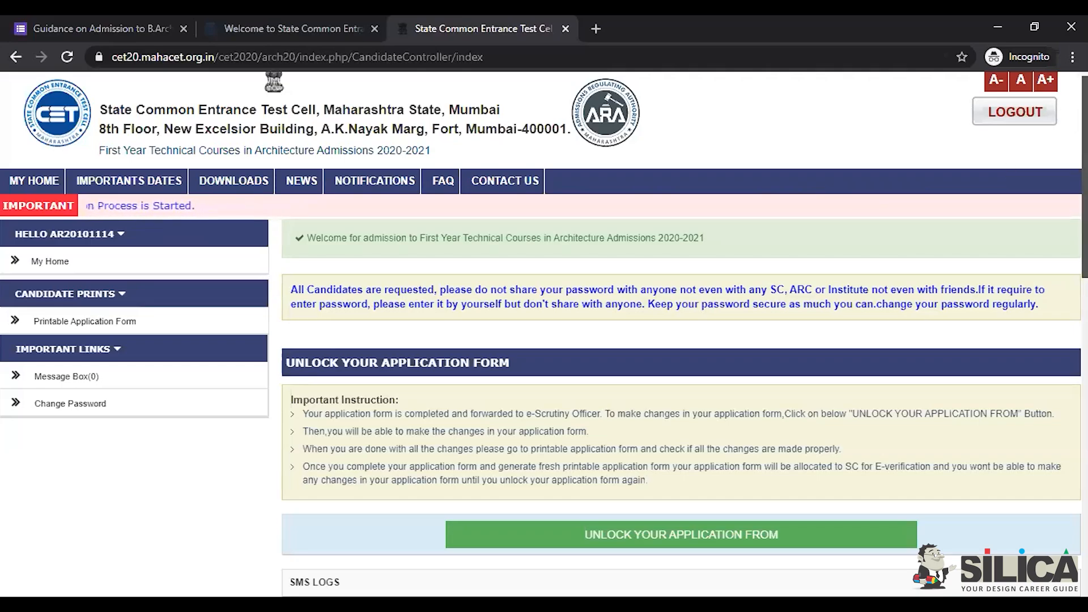
scroll(544, 333, "down", 13)
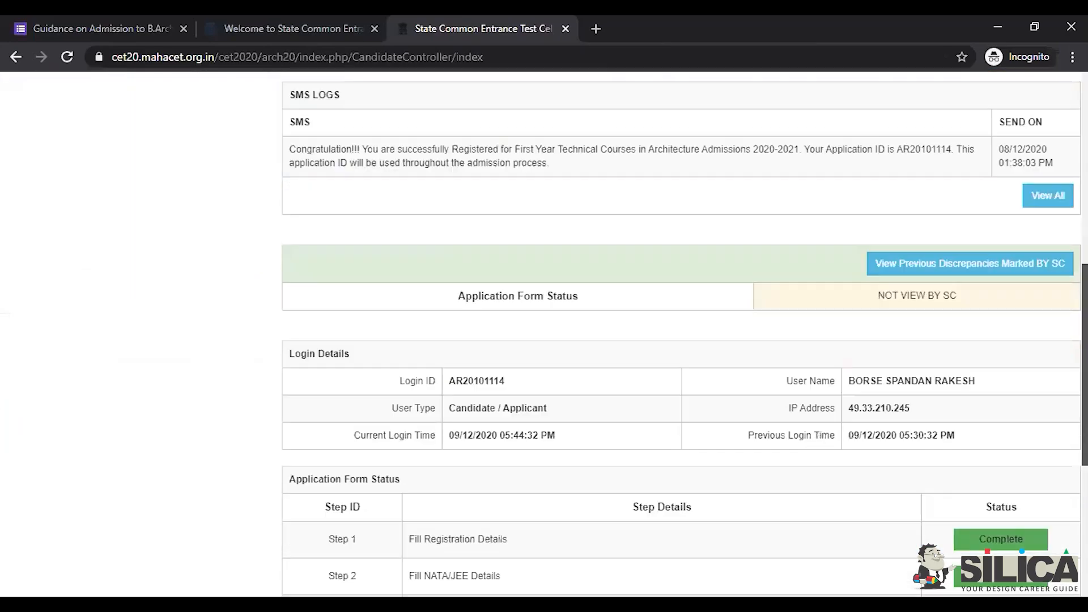
scroll(679, 333, "down", 1)
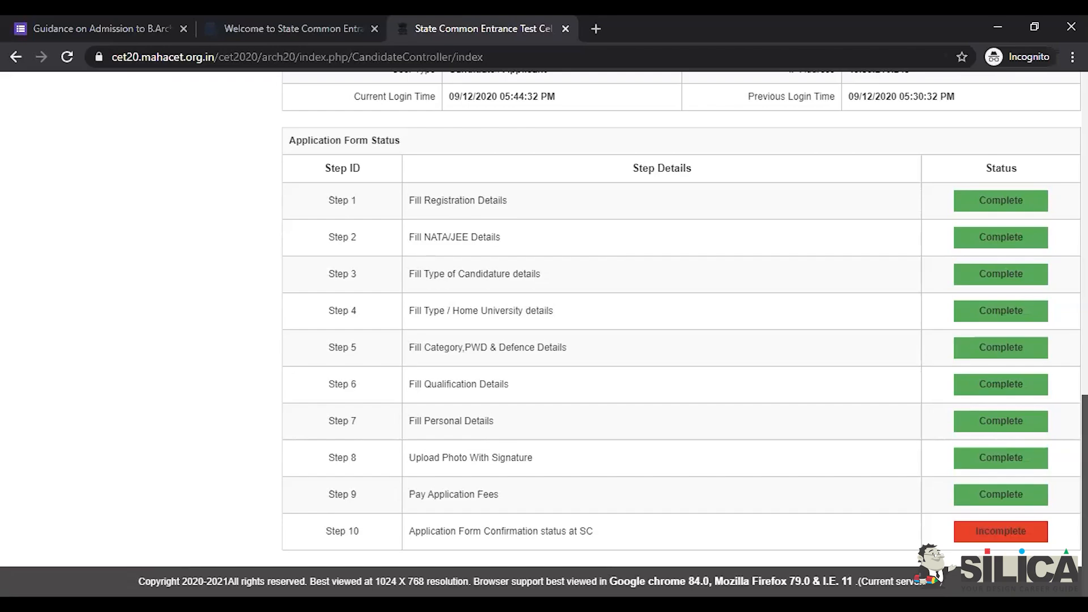
scroll(681, 334, "up", 15)
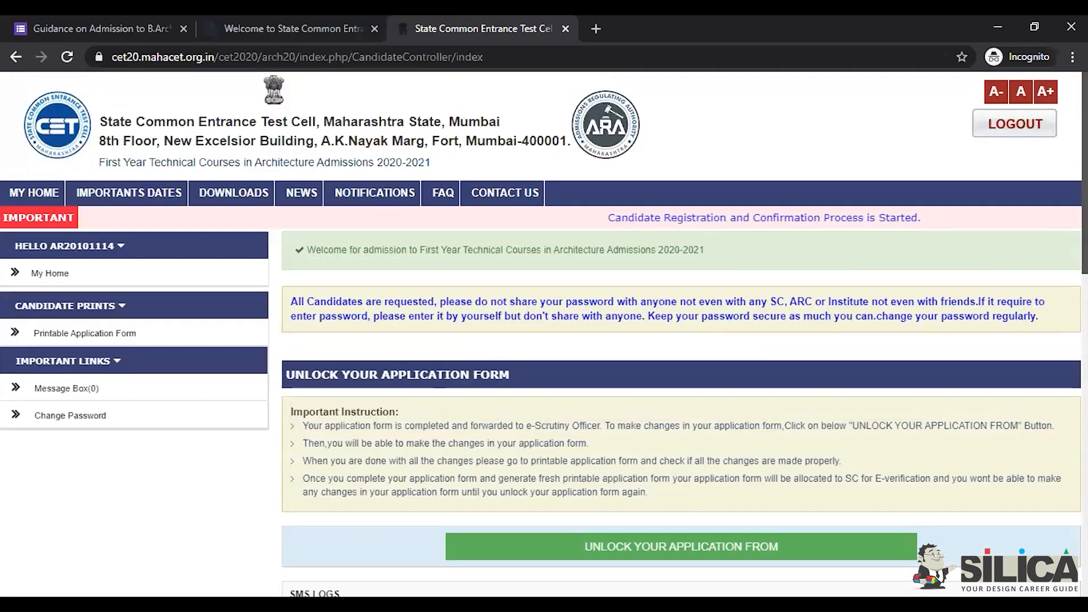